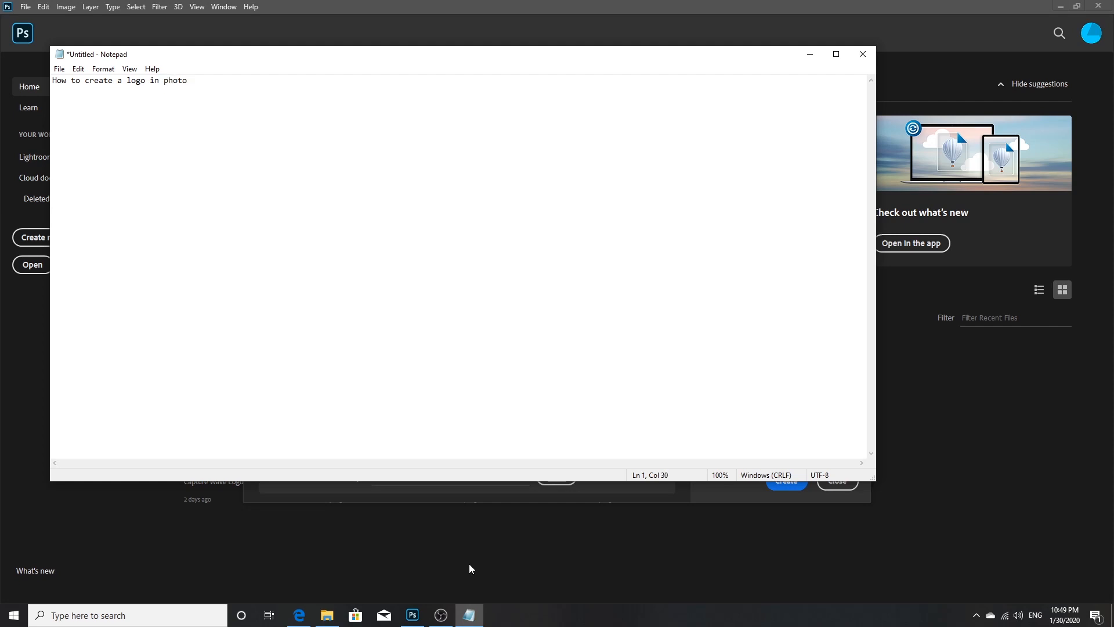
- Complete the note's title as "How to create a logo in photoshop CC", add "Step 1 - Open a new document" below and minimize Notepad
type("shop")
type(" CC")
type("Step ")
type("1 -")
type(" I")
key("BackSpace")
type("Open a new document")
left_click(809, 54)
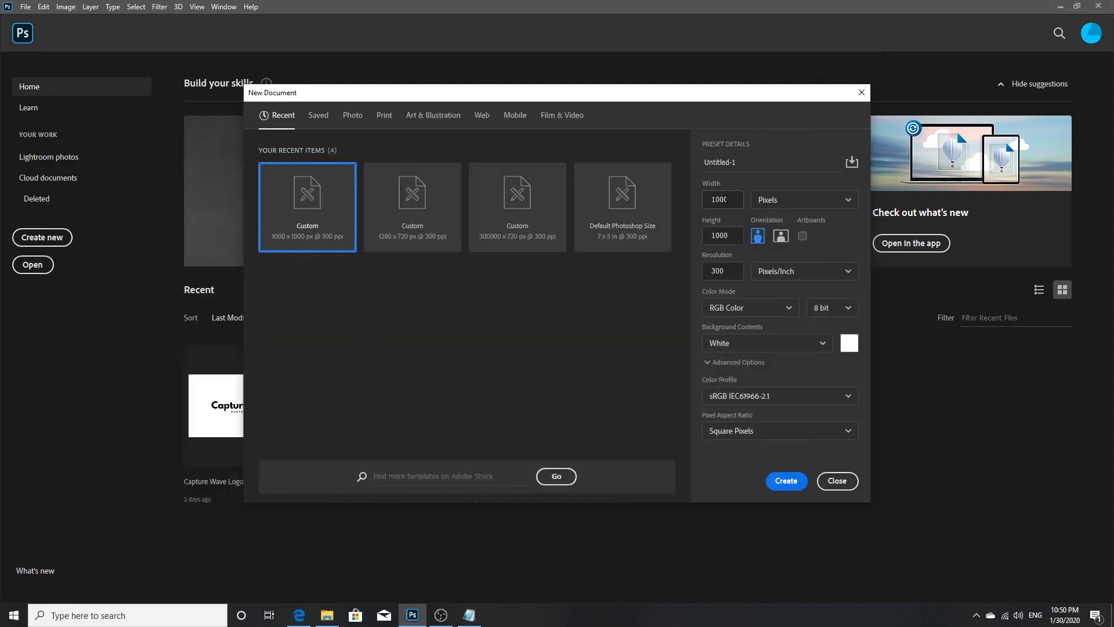
- Add the line "Set Width and Height to 1000px in portrait orientation" to the Notepad note, and minimize it
left_click(469, 615)
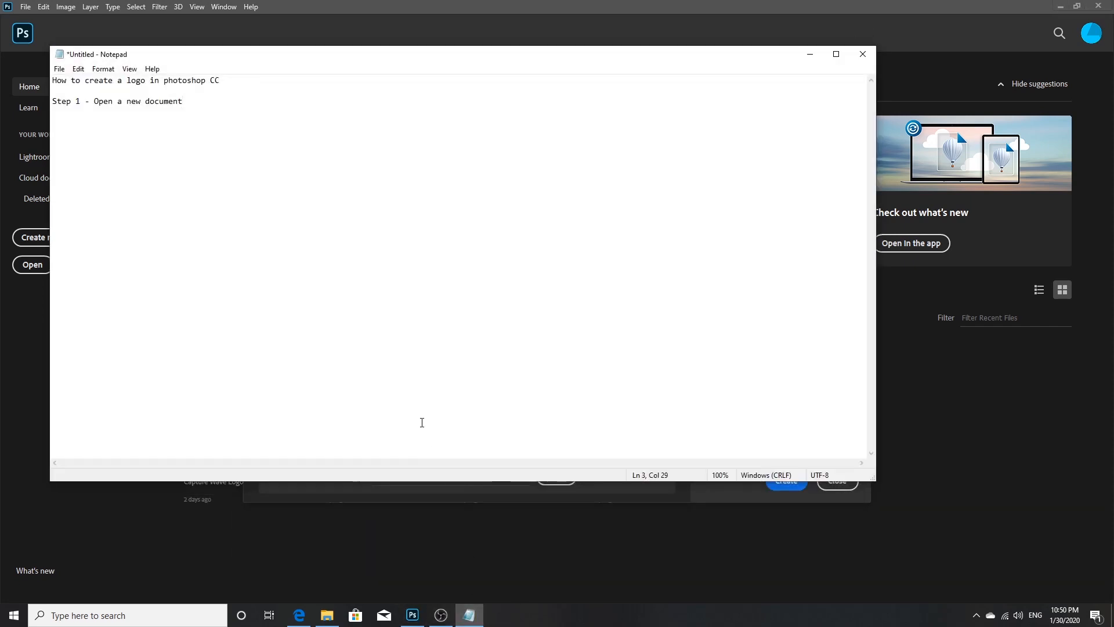
key("Return")
type("Set Width and Height")
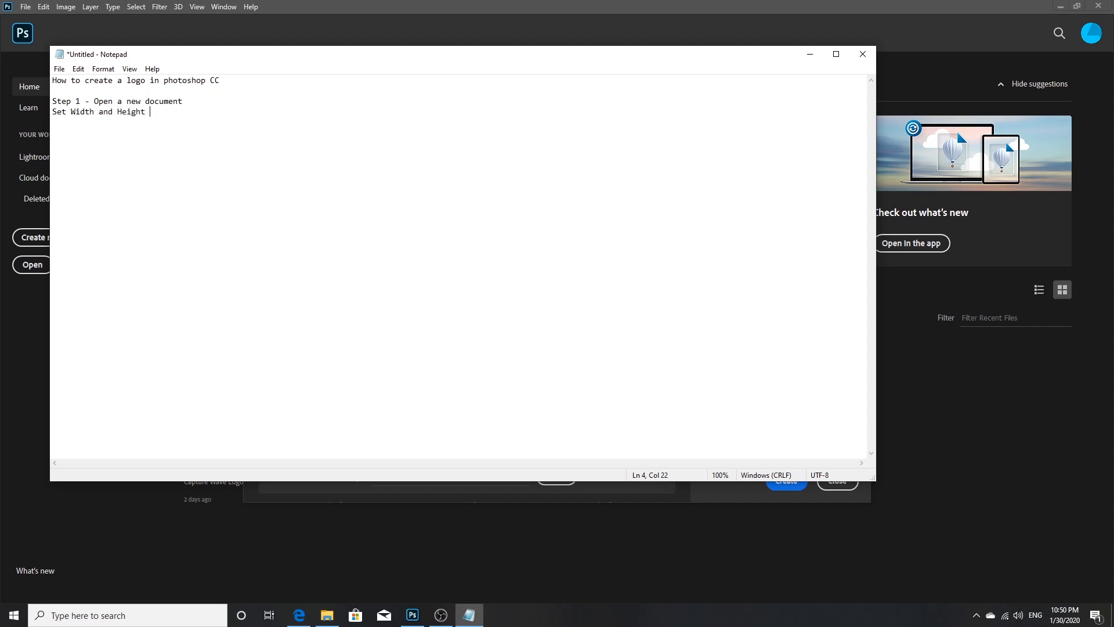
type(" to 1000px in portrait orientation")
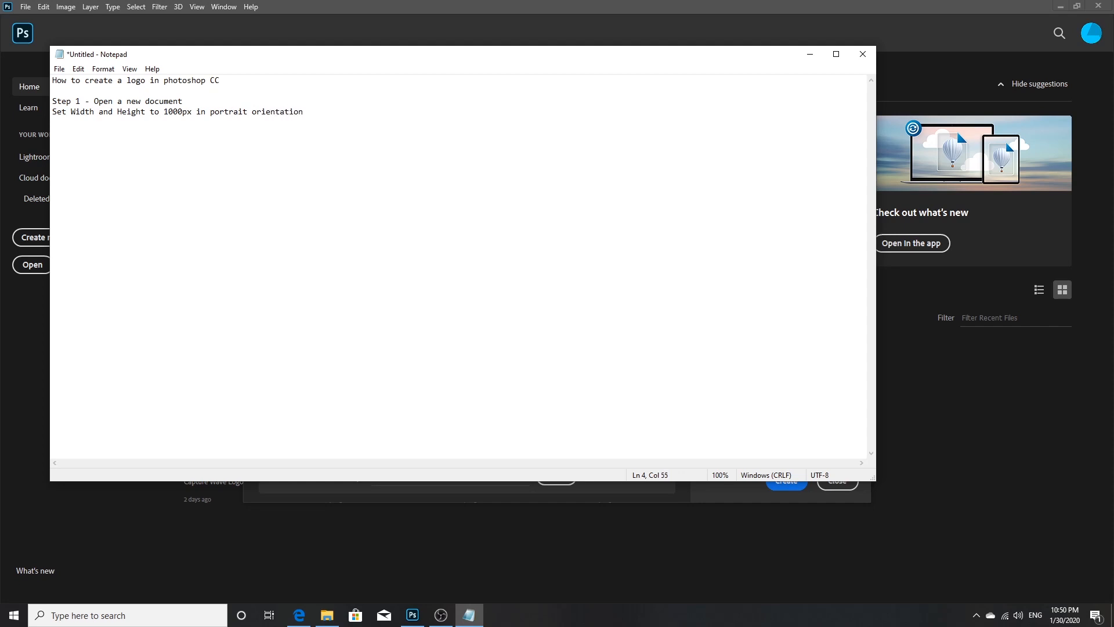
left_click(809, 55)
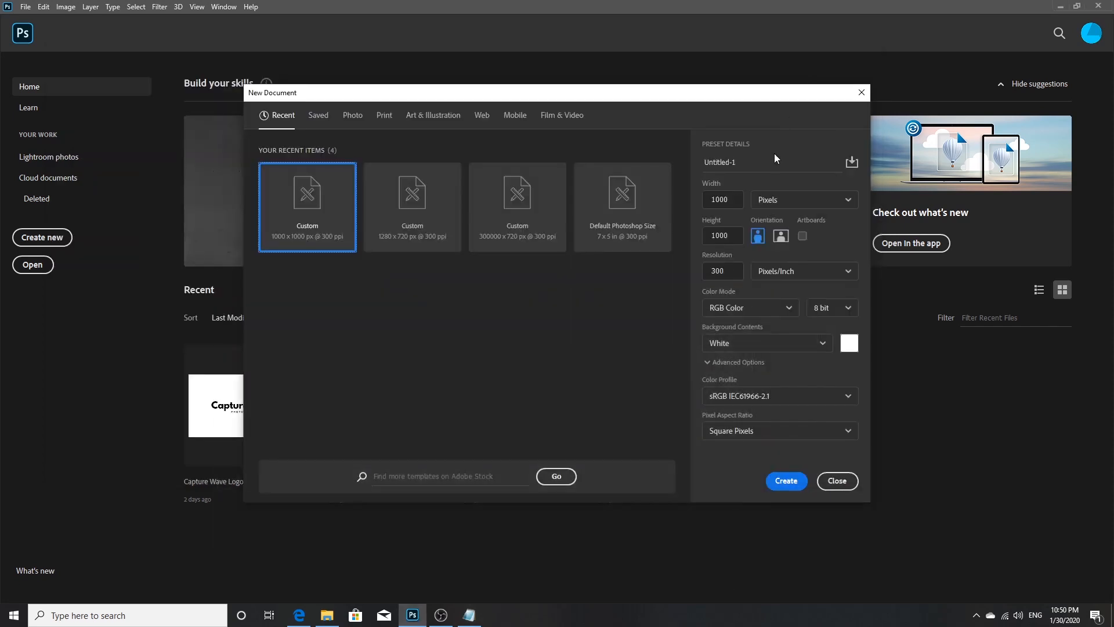
- Set the new document's width and height to 1000 pixels with portrait orientation
left_click(734, 203)
key("BackSpace")
key("BackSpace")
key("BackSpace")
key("BackSpace")
type("1")
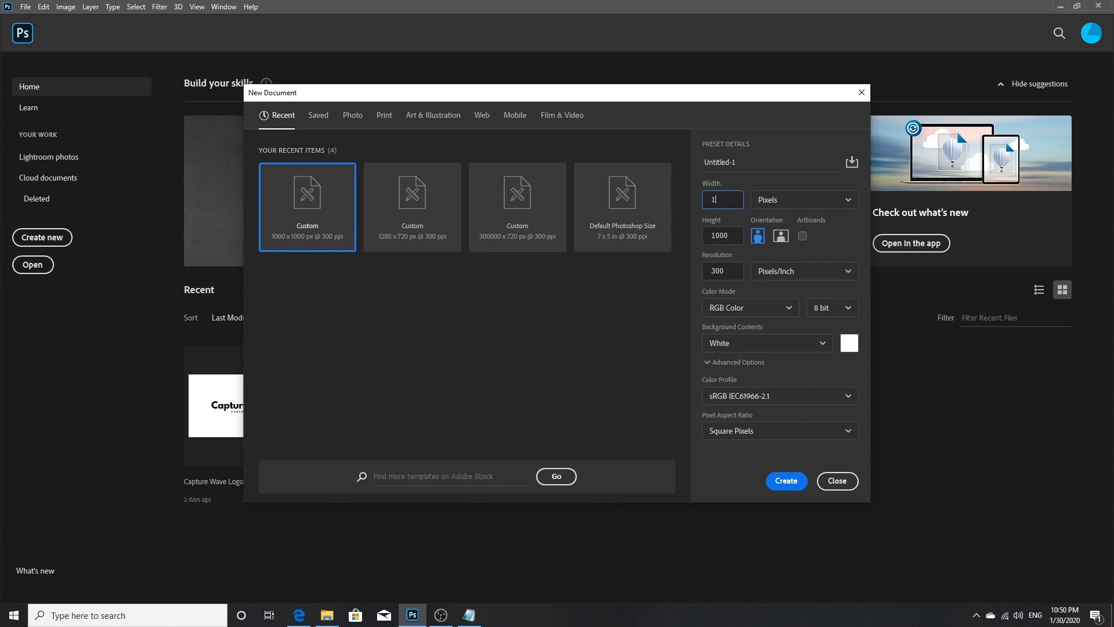
type("000")
left_click(732, 235)
key("BackSpace")
key("BackSpace")
key("BackSpace")
key("BackSpace")
type("1000")
left_click(758, 242)
- Add the line "Color mode to RGB" to the Notepad note, and minimize it
left_click(468, 616)
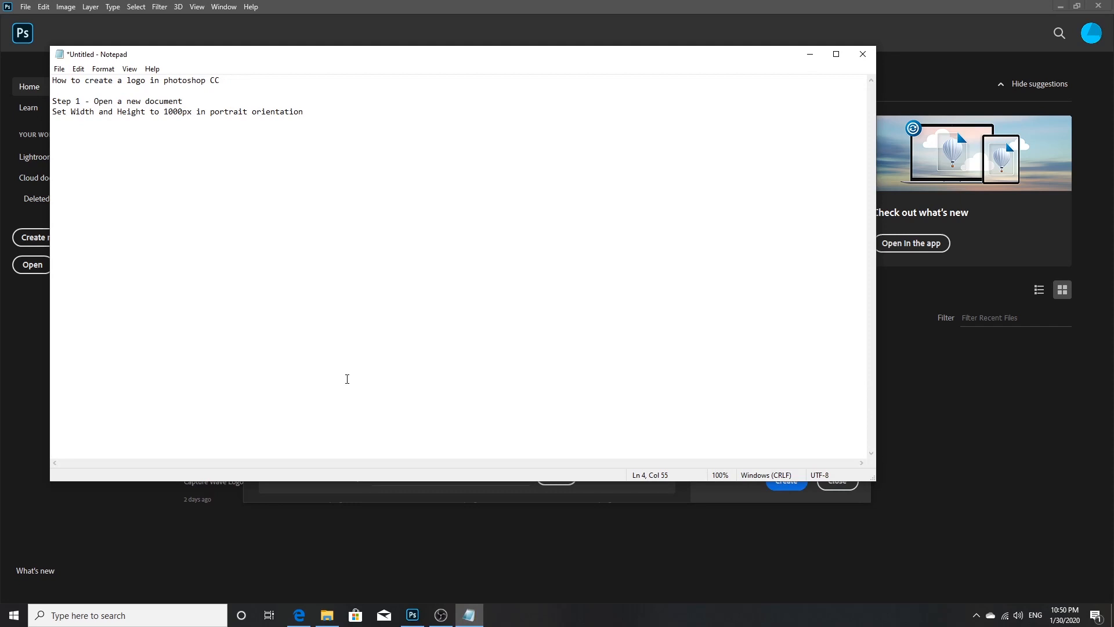
type("Color mode to RGB")
left_click(810, 54)
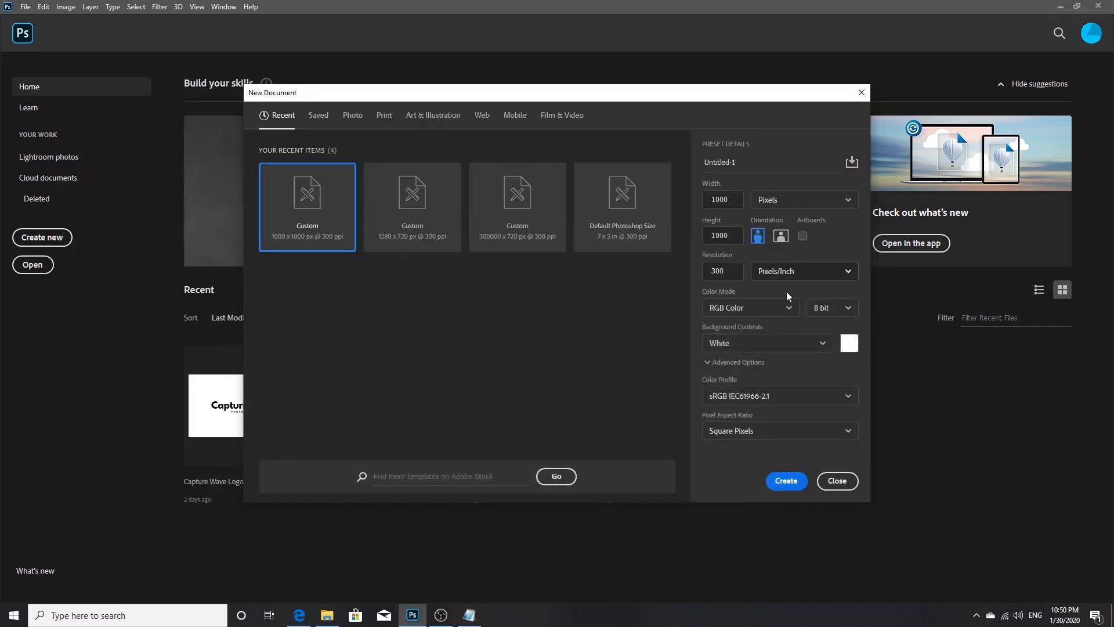
- Choose RGB Color as the color mode and create the new document
left_click(772, 315)
left_click(726, 372)
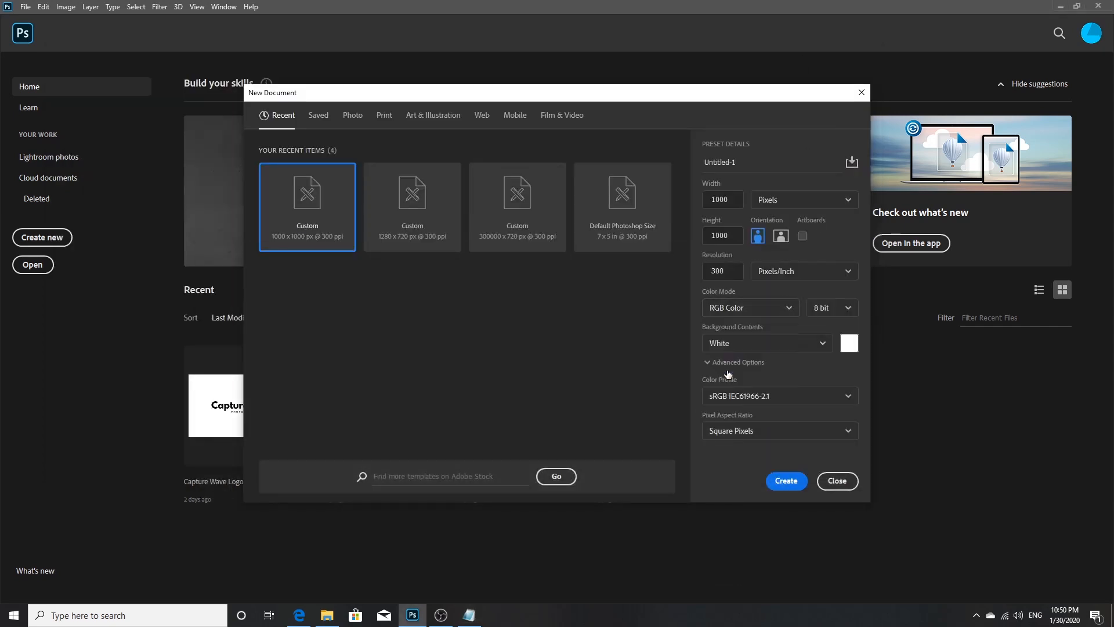
left_click(785, 479)
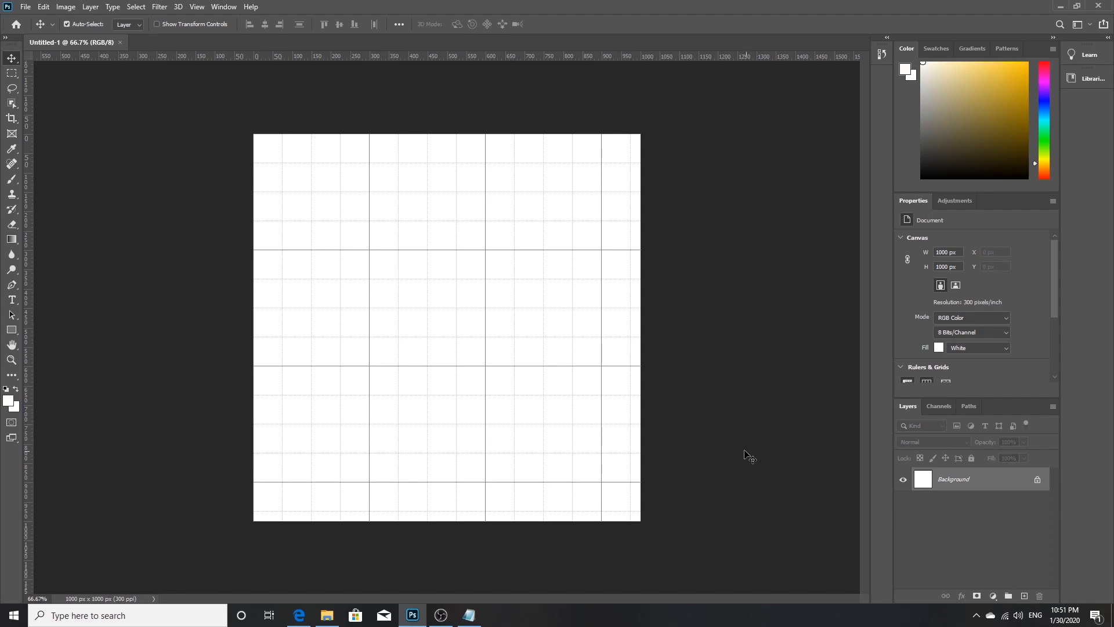
- Add the line "Click the Text Box" to the Notepad note, and minimize it
left_click(469, 614)
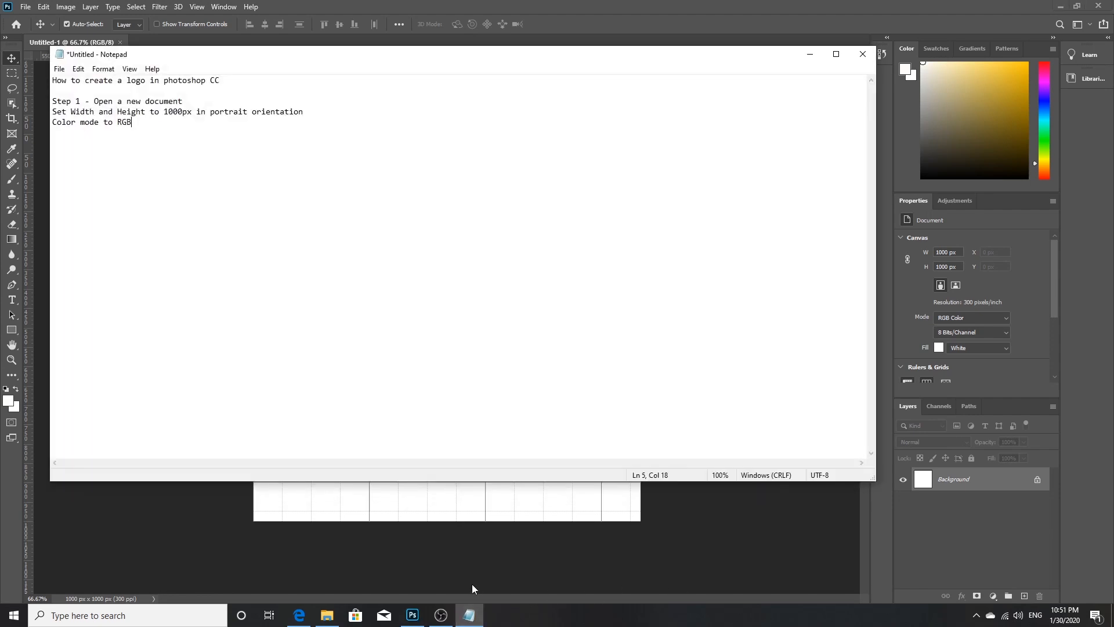
type("Click the Text Box")
left_click(810, 54)
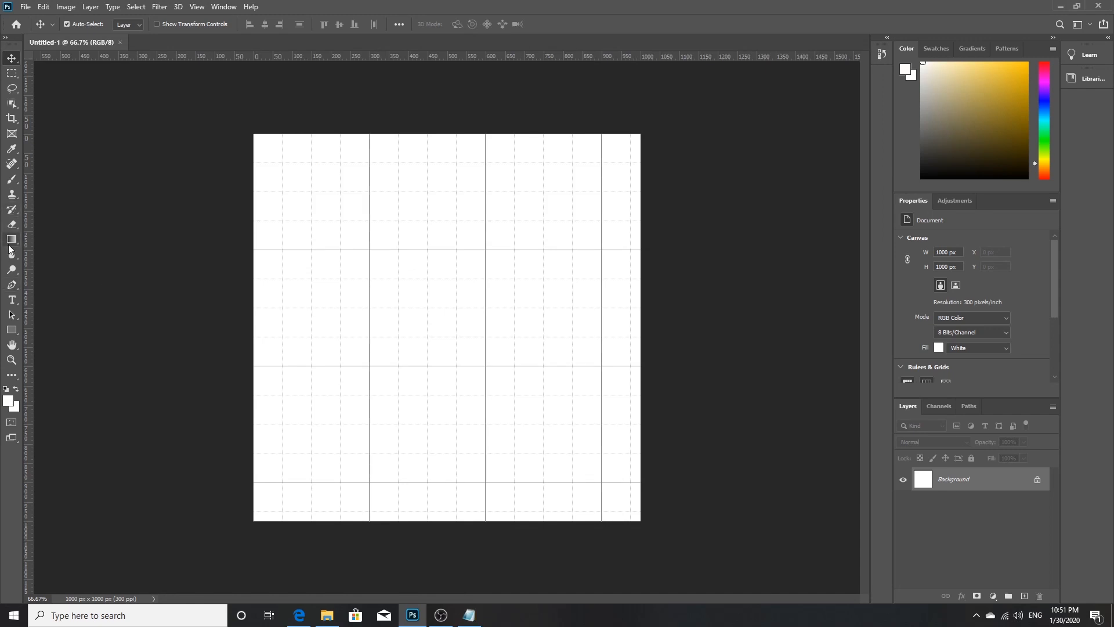
- Place a text layer reading "Capture Wave" near the middle of the canvas
left_click(11, 299)
left_click(400, 318)
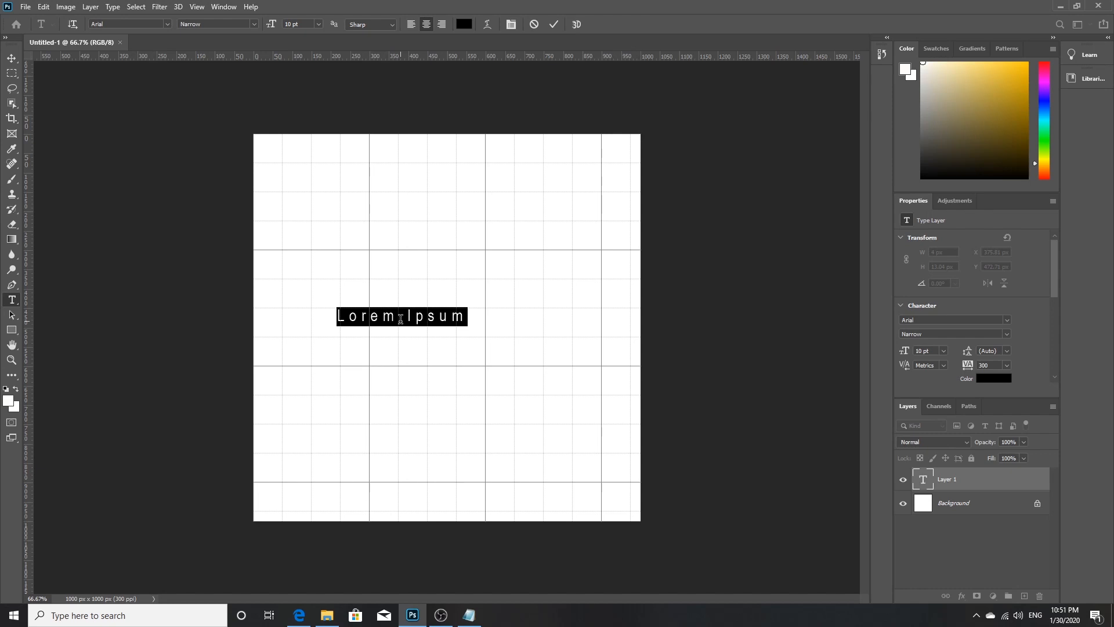
key("BackSpace")
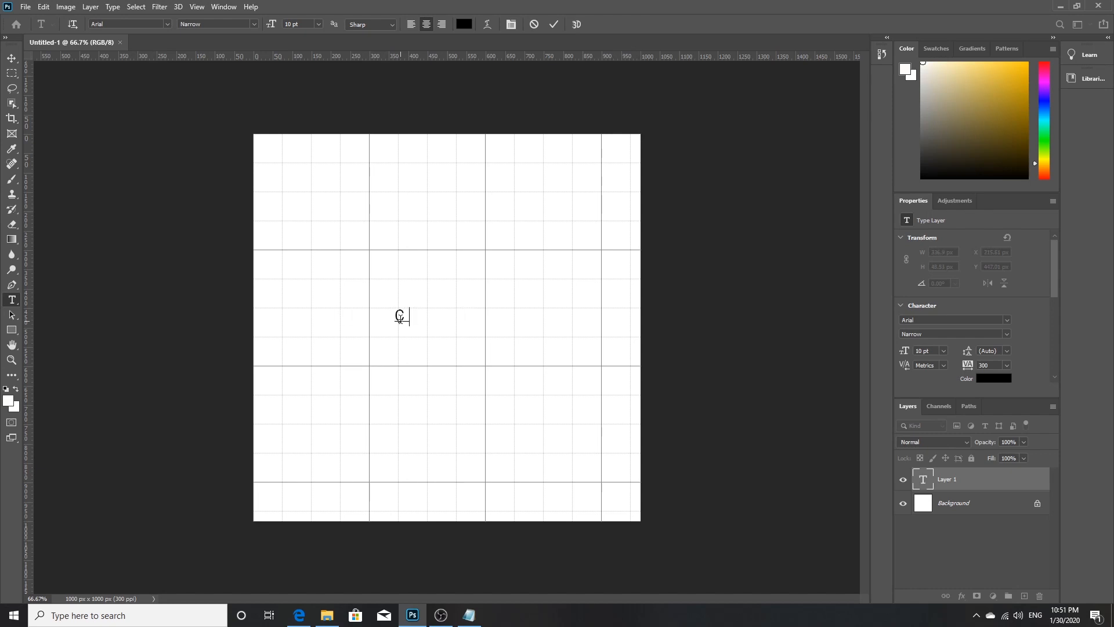
type("Capture Wave")
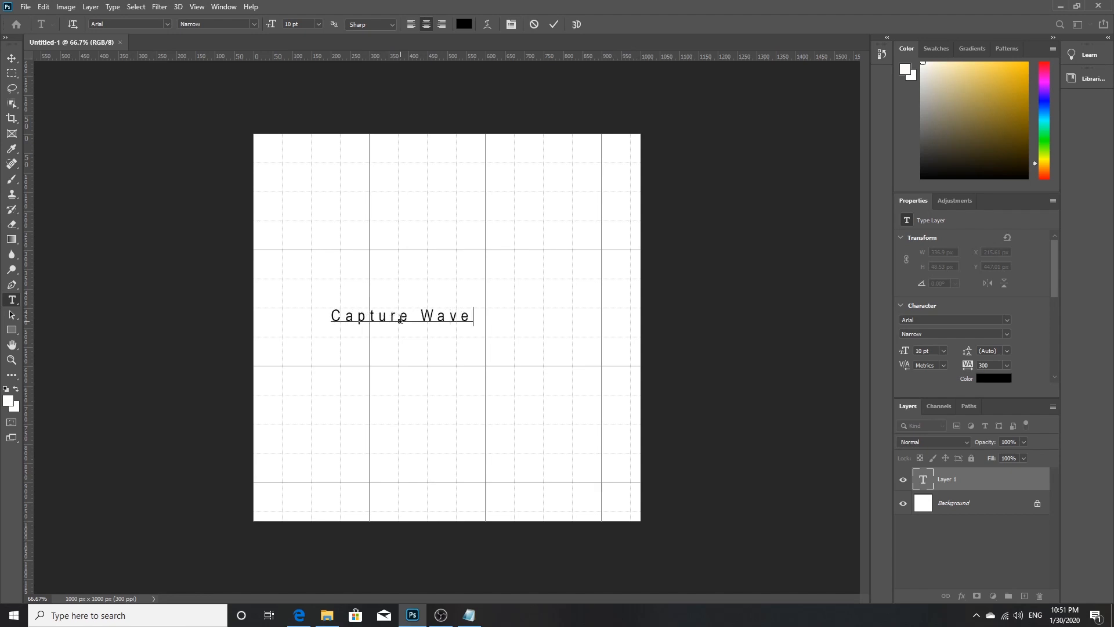
- Add the line "Type the desired text and change fonts if necessary" to the Notepad note, and minimize it
left_click(469, 615)
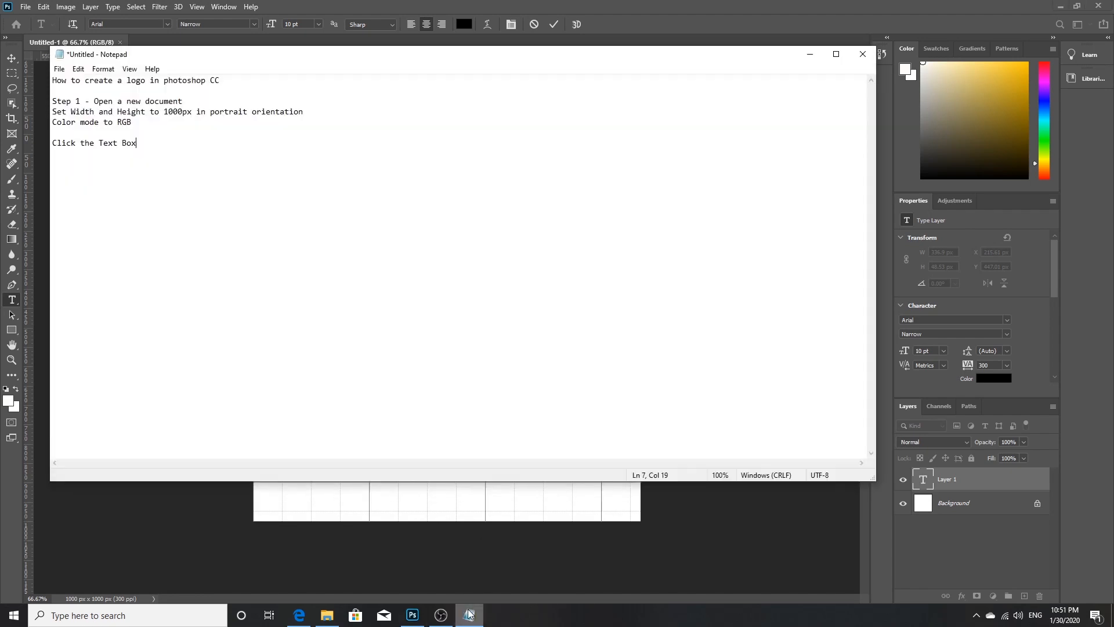
type("Type the desired text")
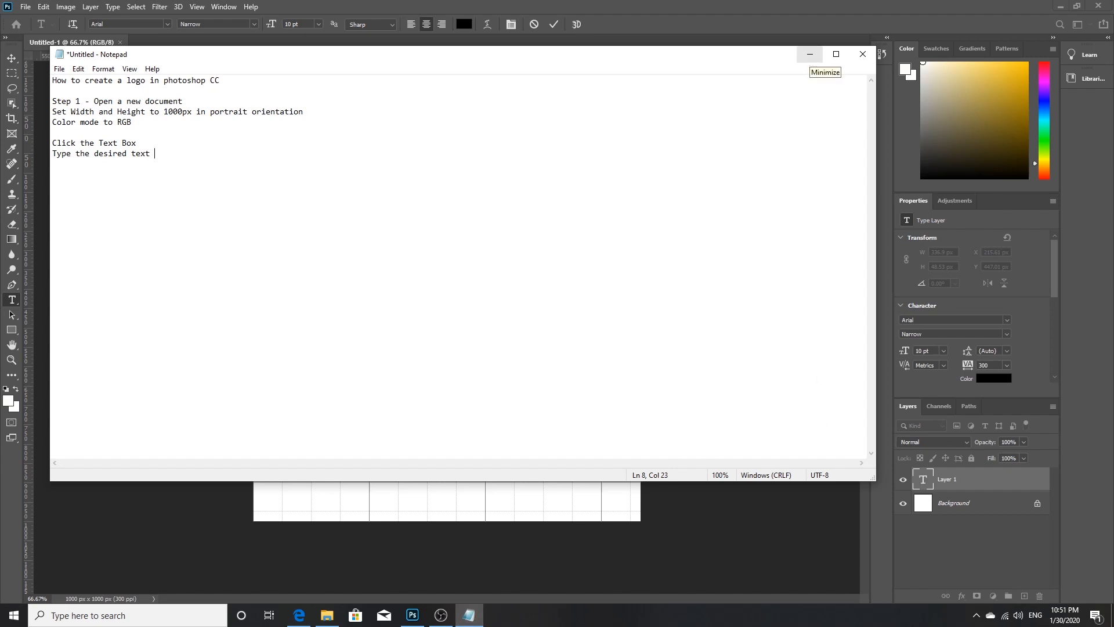
type(" and change fonts if ne")
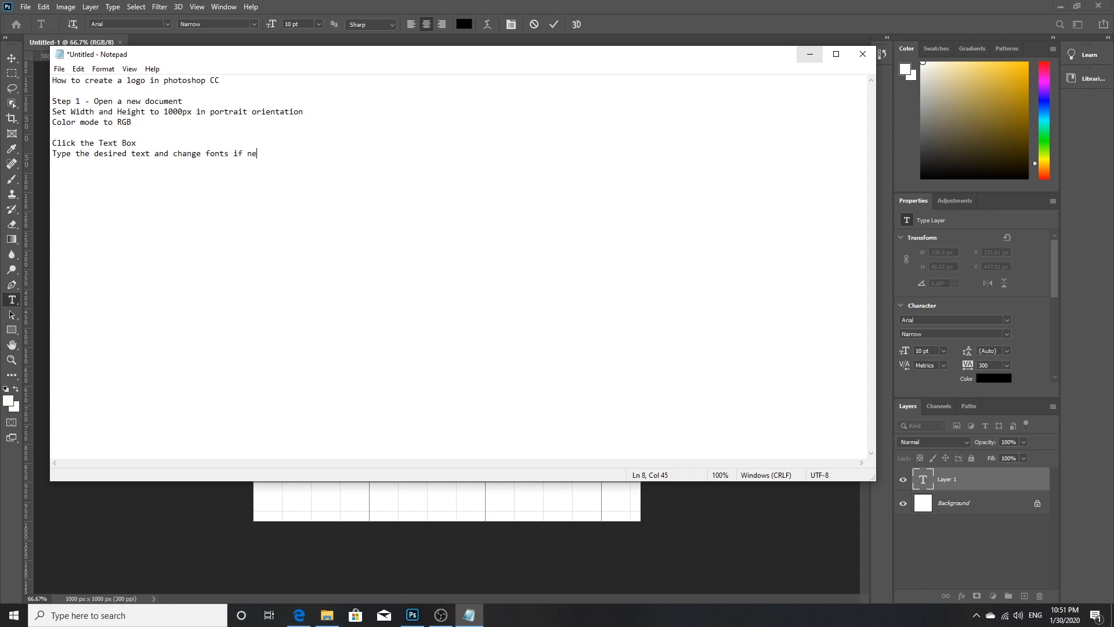
type("cessary")
left_click(809, 54)
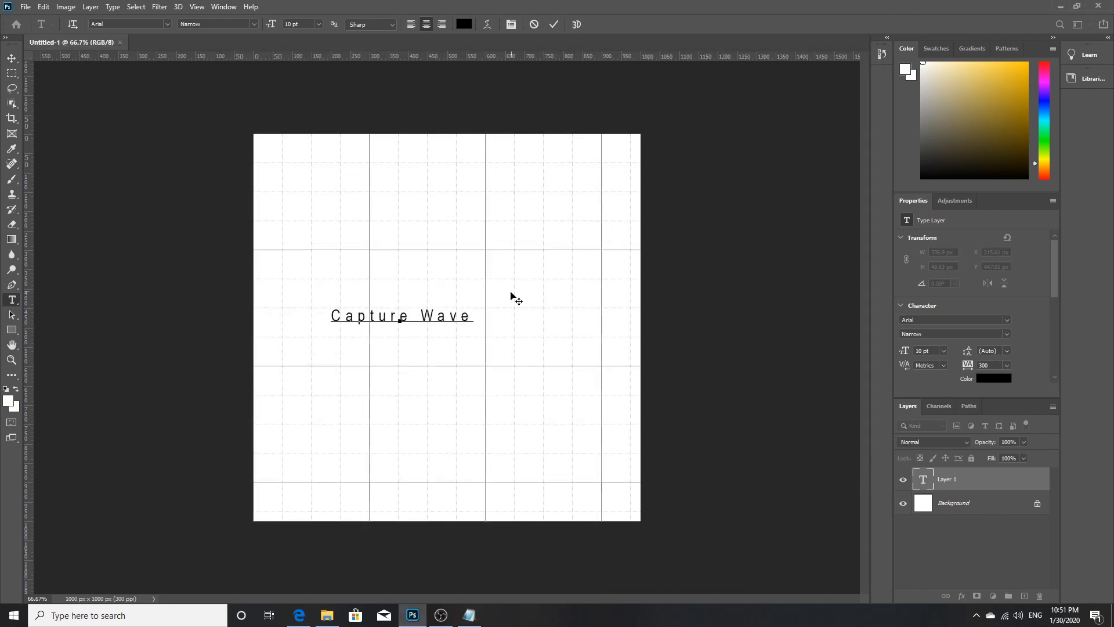
- Change the font of the whole "Capture Wave" text to League Spartan Bold
left_click_drag(465, 317, 320, 317)
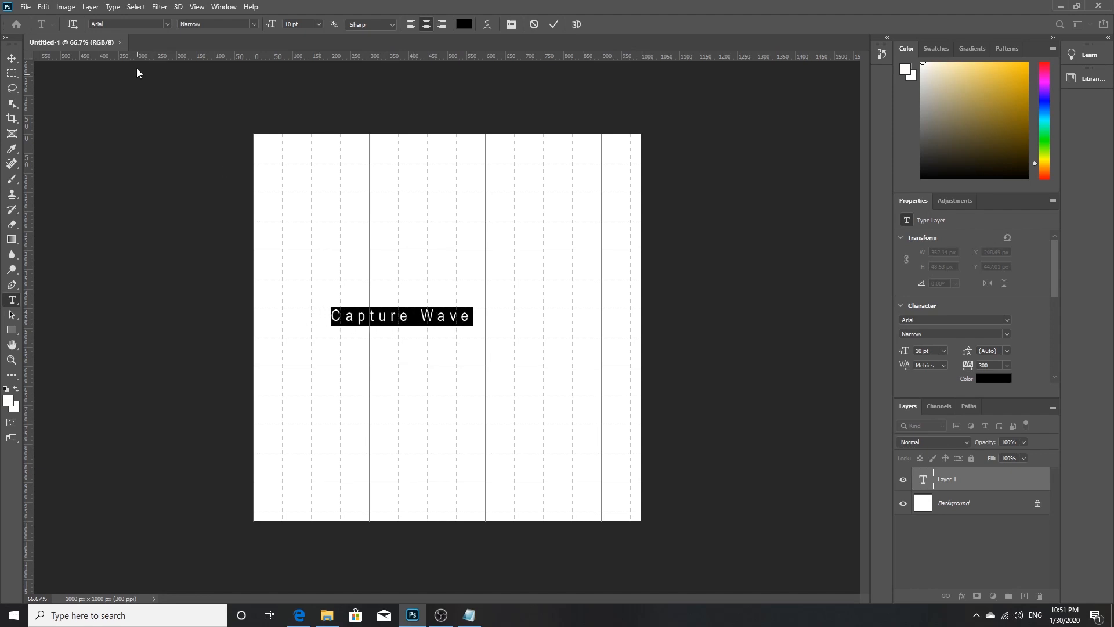
left_click(106, 22)
type("league")
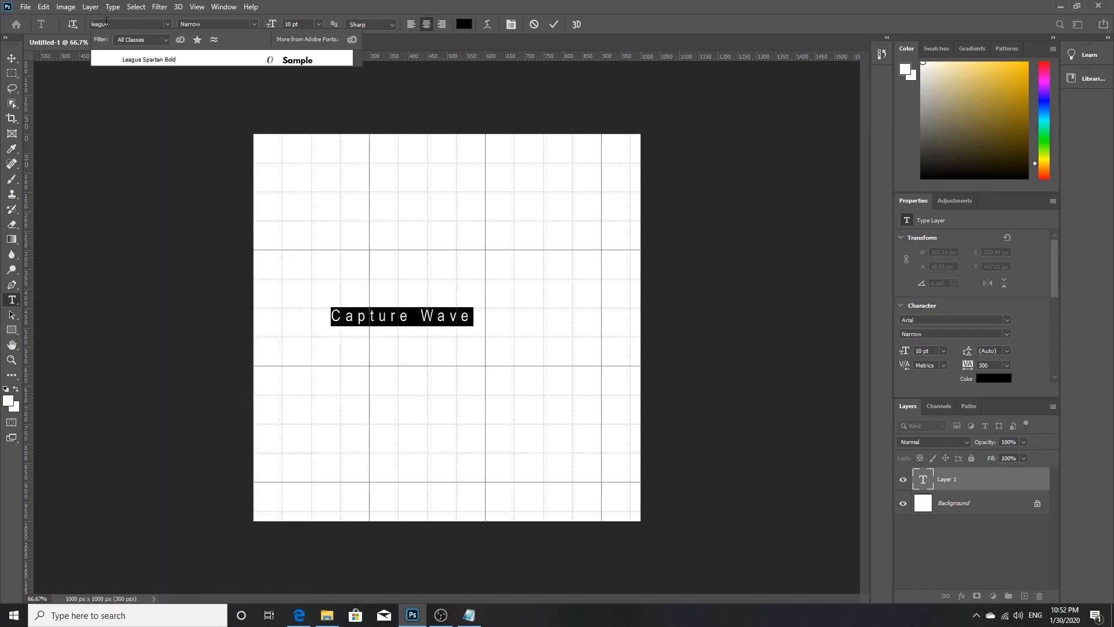
left_click(166, 56)
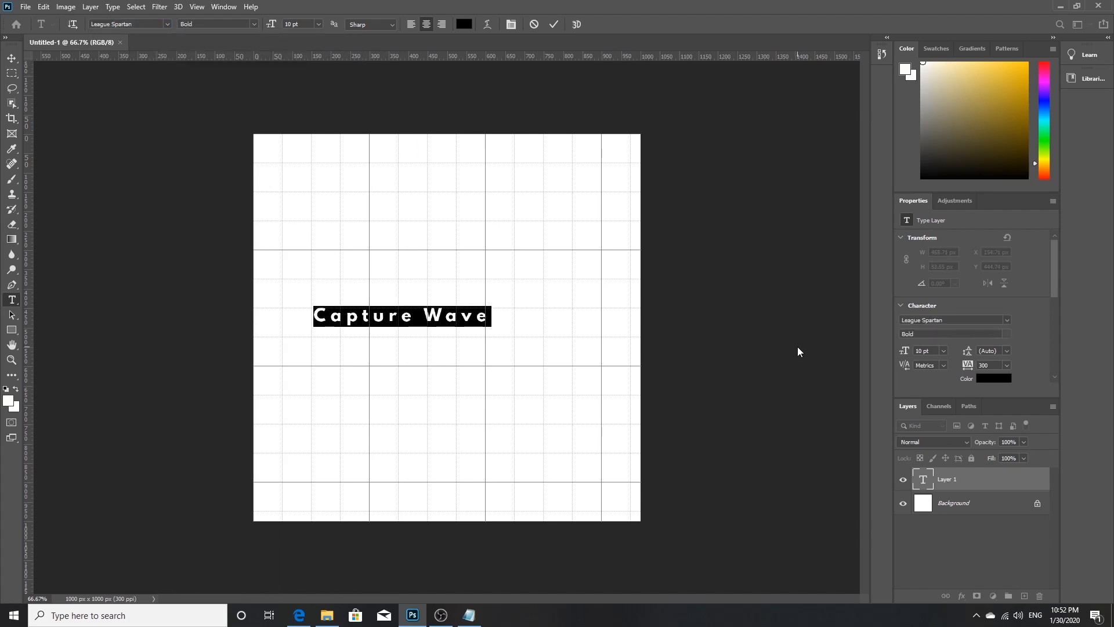
- Set the "Capture Wave" text's tracking to 0 and its font size to 25 pt
double_click(988, 366)
type("0")
key("Return")
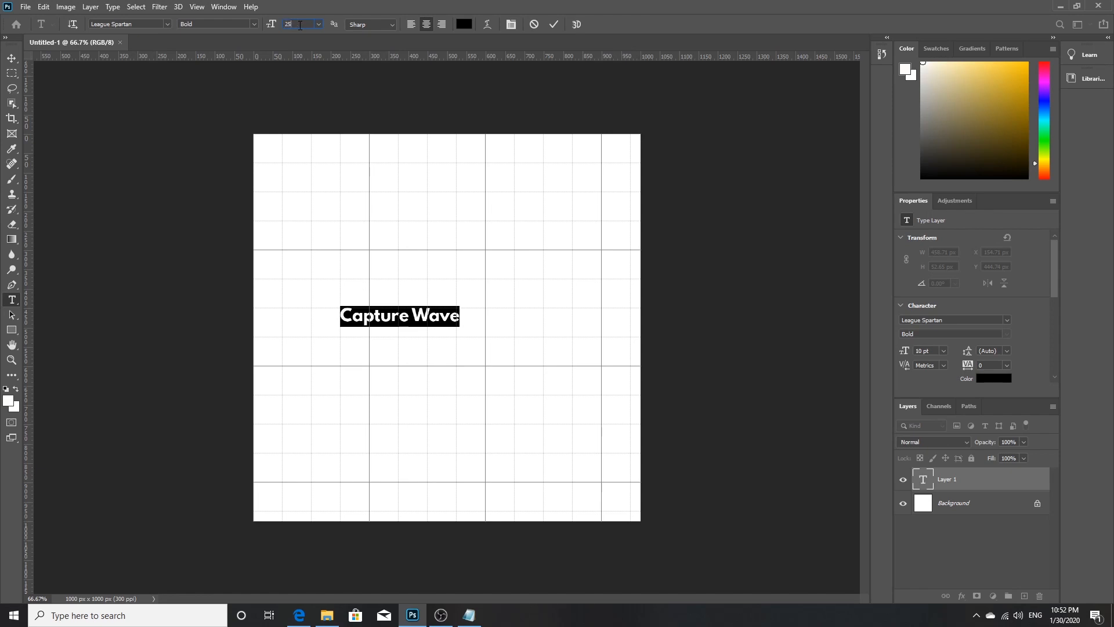
left_click(300, 25)
type("25")
key("Return")
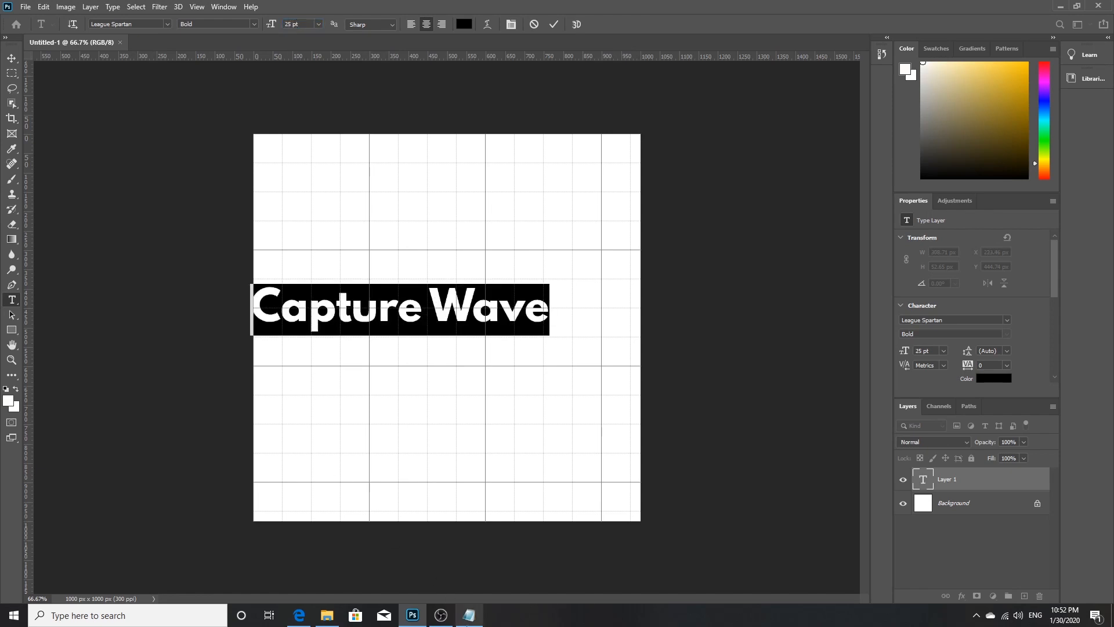
- Add the line "Adjust font size and spacing" to the Notepad note, and minimize it
left_click(468, 616)
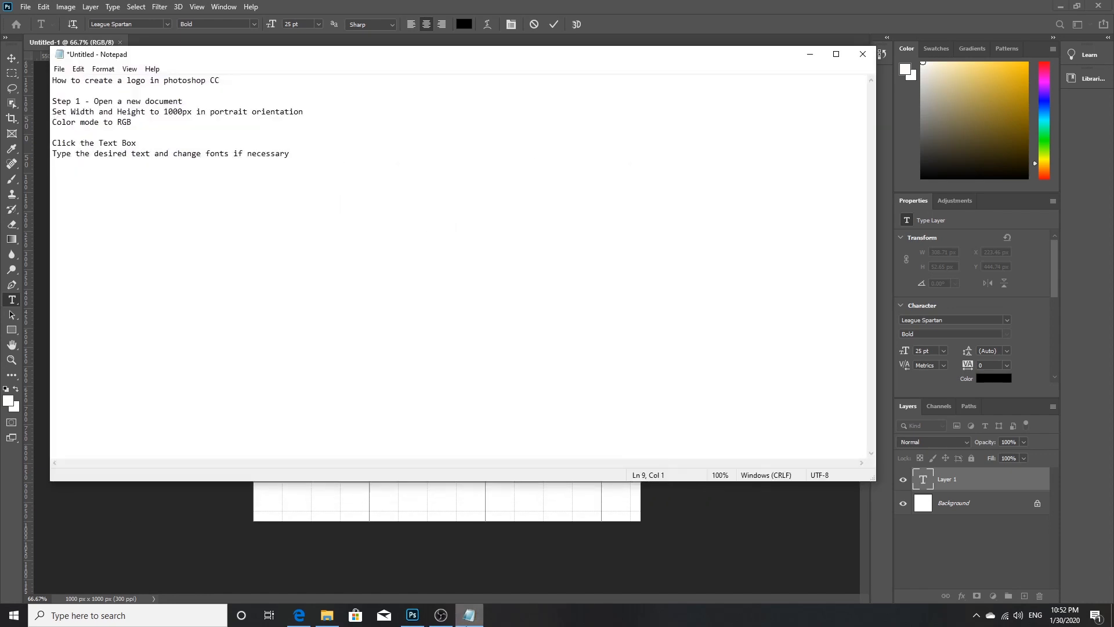
type("Adjust font size and spacing")
left_click(810, 54)
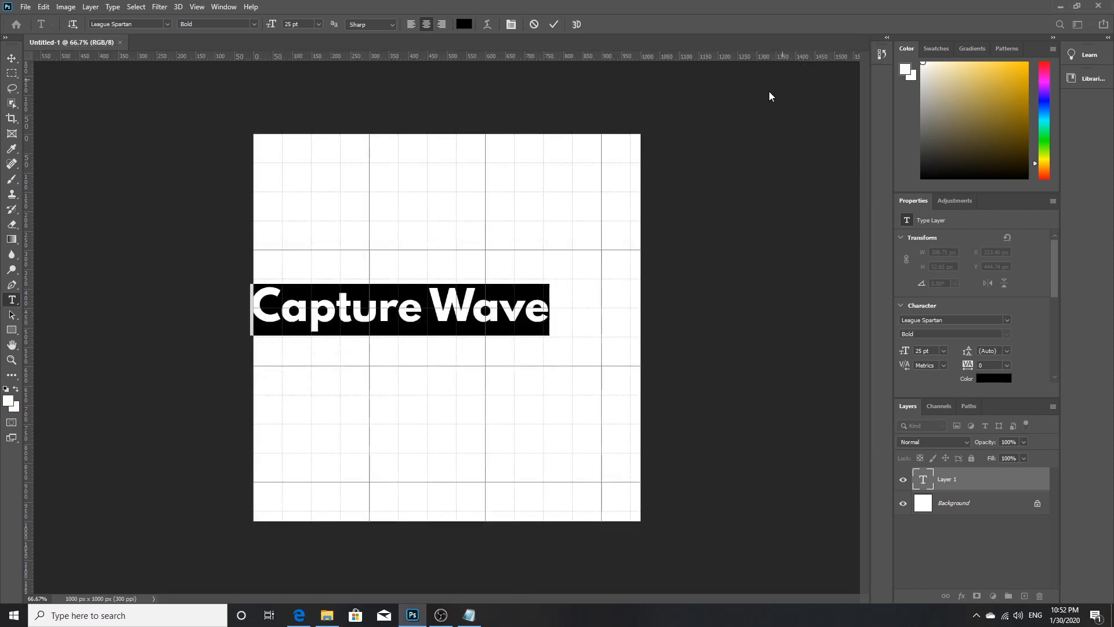
- Commit the "Capture Wave" text and move it to the horizontal center of the canvas, at about X 114 px, Y 378 px
left_click(11, 58)
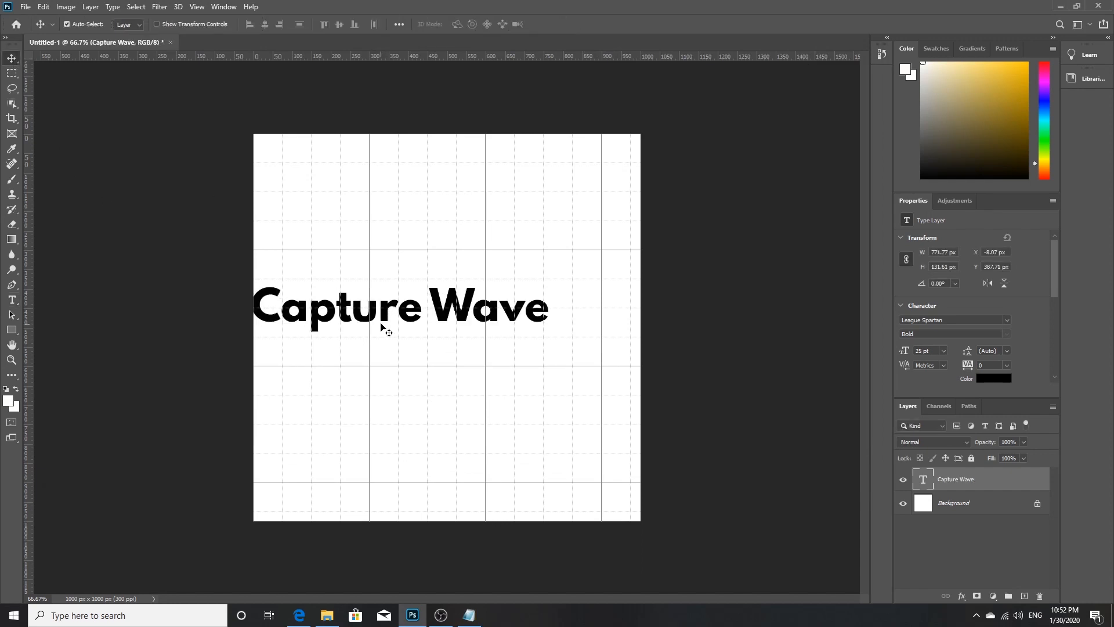
left_click_drag(381, 327, 431, 314)
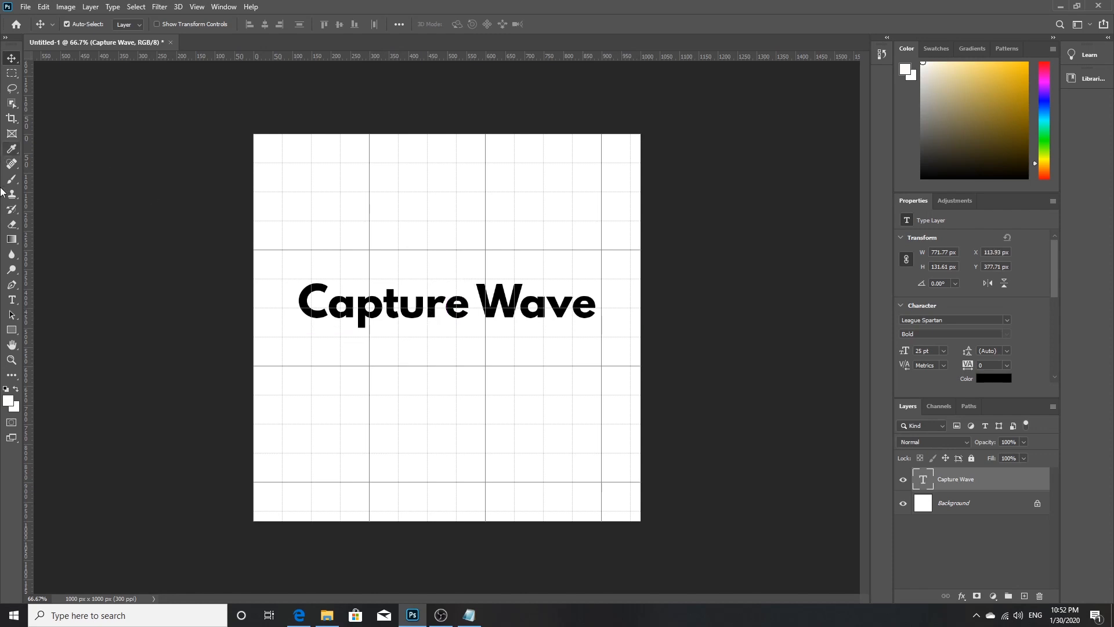
- Add a second text layer reading "PHOTOGRAPHY" just below "Capture Wave"
left_click(11, 299)
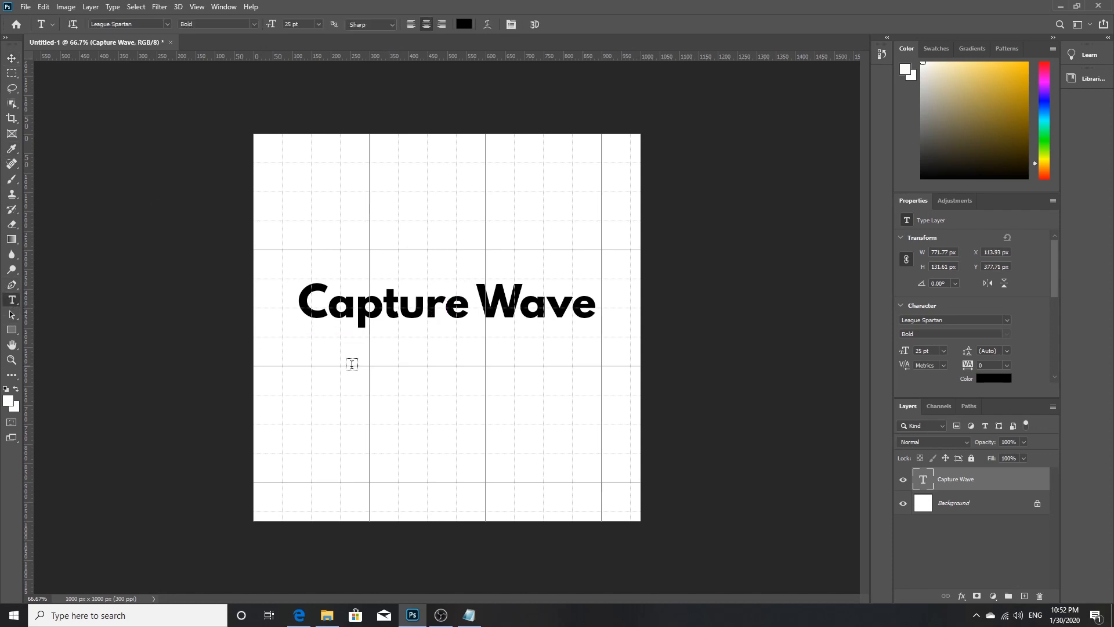
left_click(389, 364)
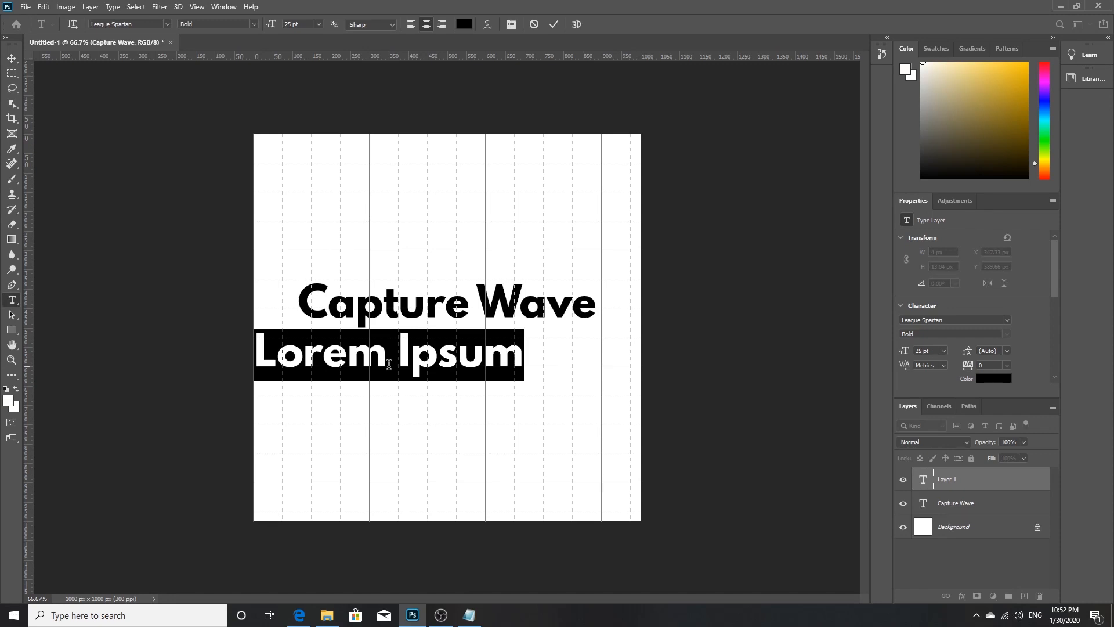
type("PHO")
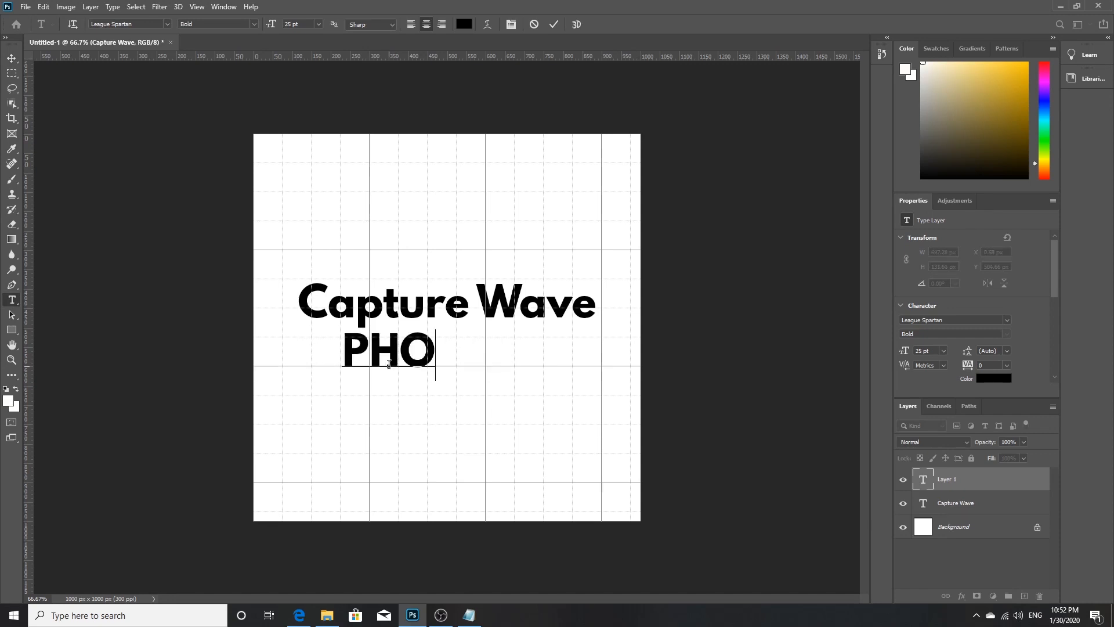
type("TOGRAP")
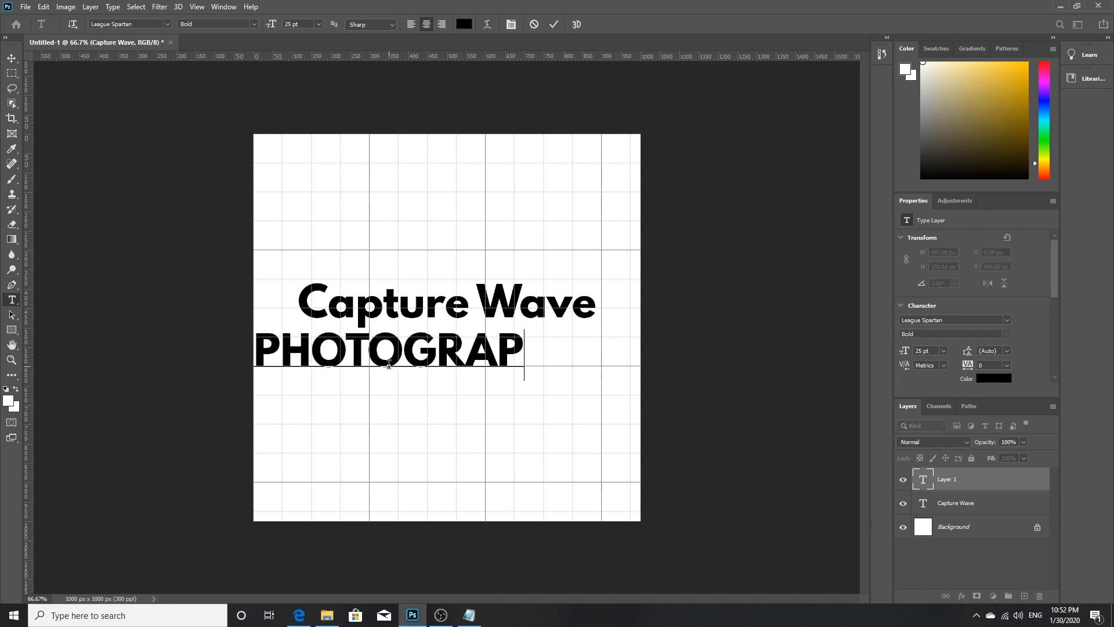
type("HY")
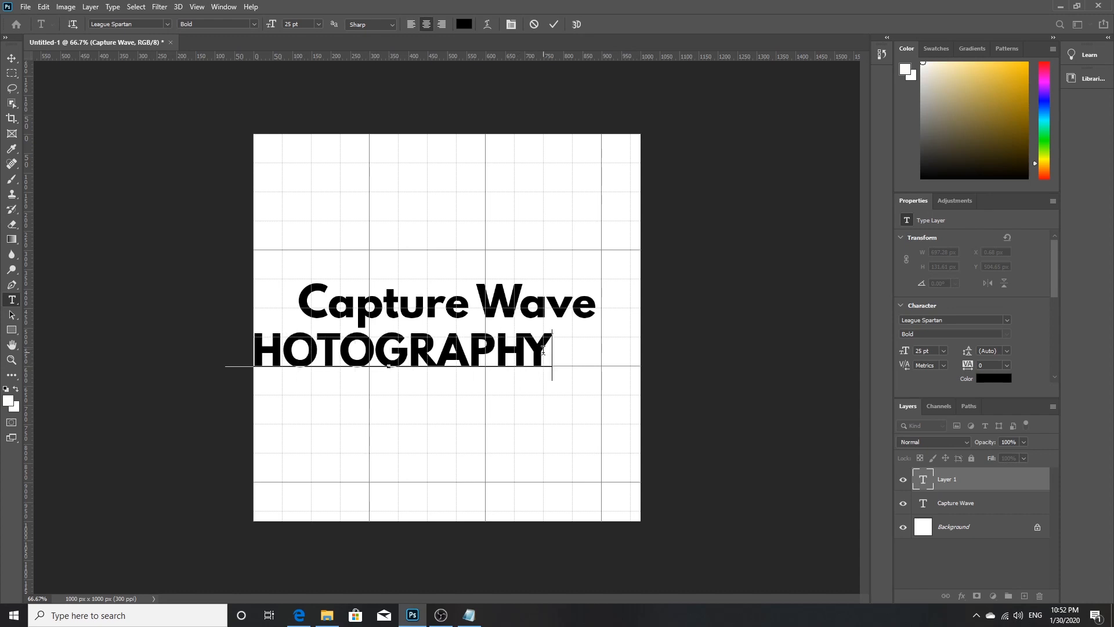
- Set the "PHOTOGRAPHY" text to Arial Narrow at 10 pt
left_click_drag(550, 350, 105, 349)
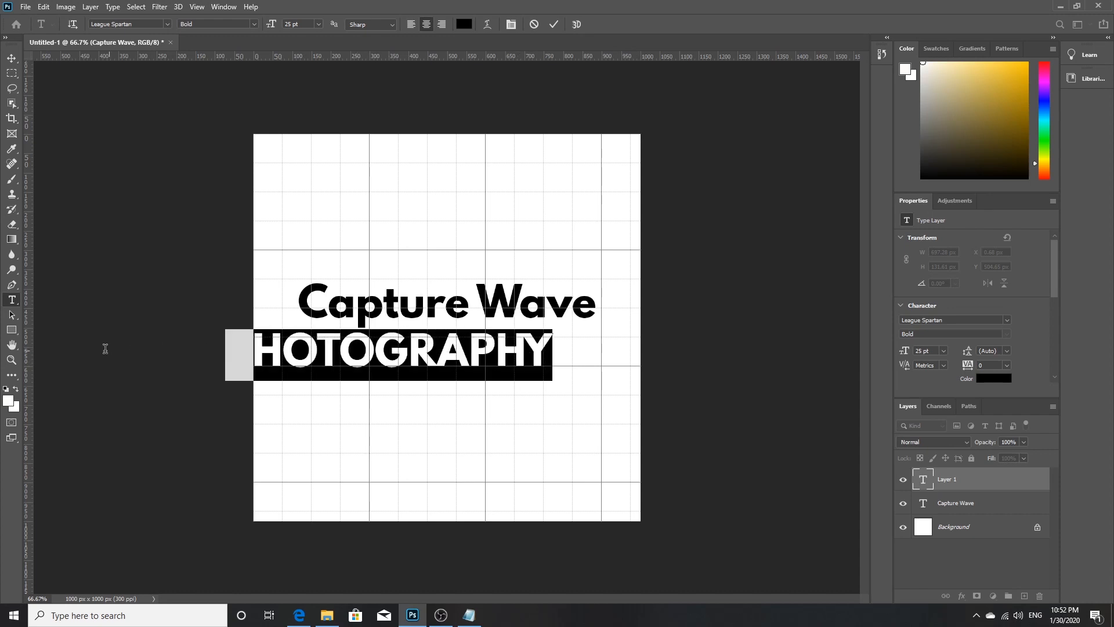
left_click(130, 24)
type("arial")
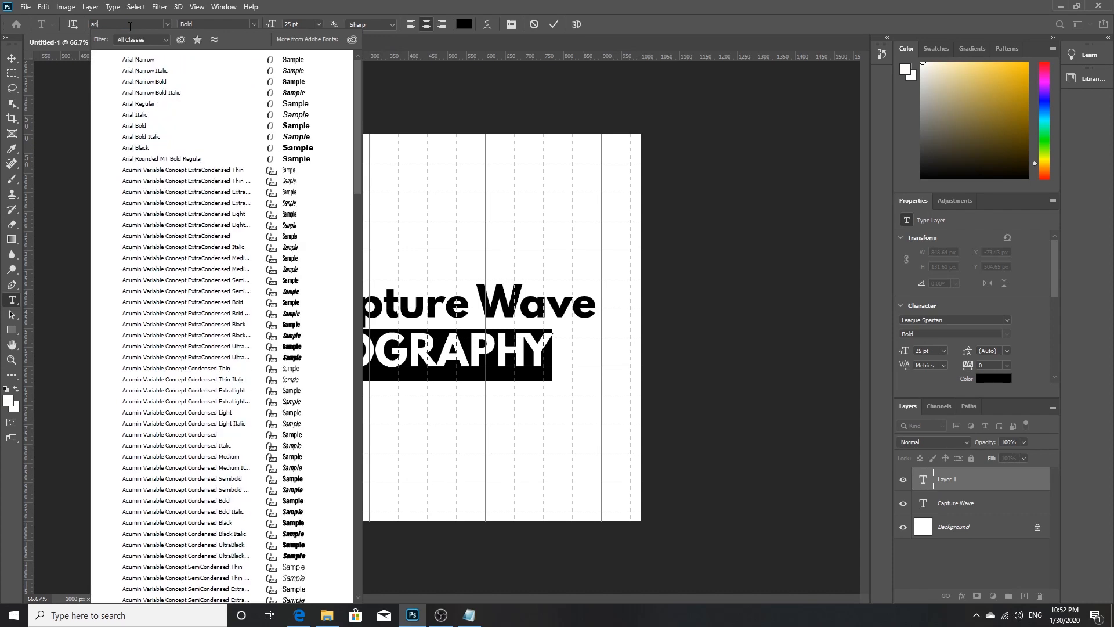
left_click(118, 55)
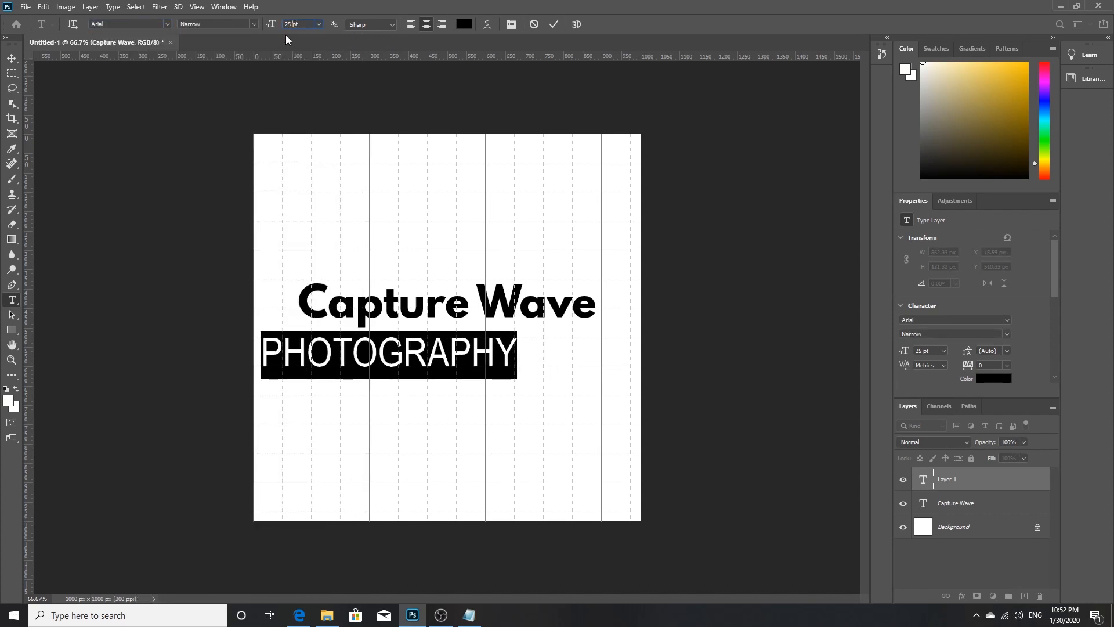
type("10")
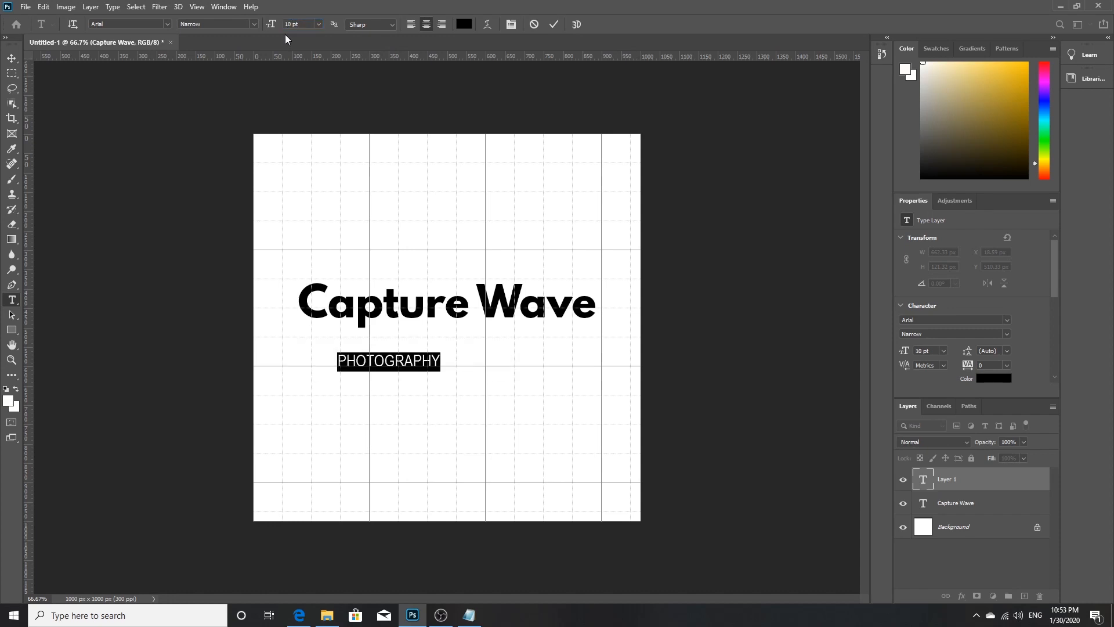
- Set the "PHOTOGRAPHY" text's tracking to 100 and move it directly beneath the right half of "Capture Wave"
left_click(984, 365)
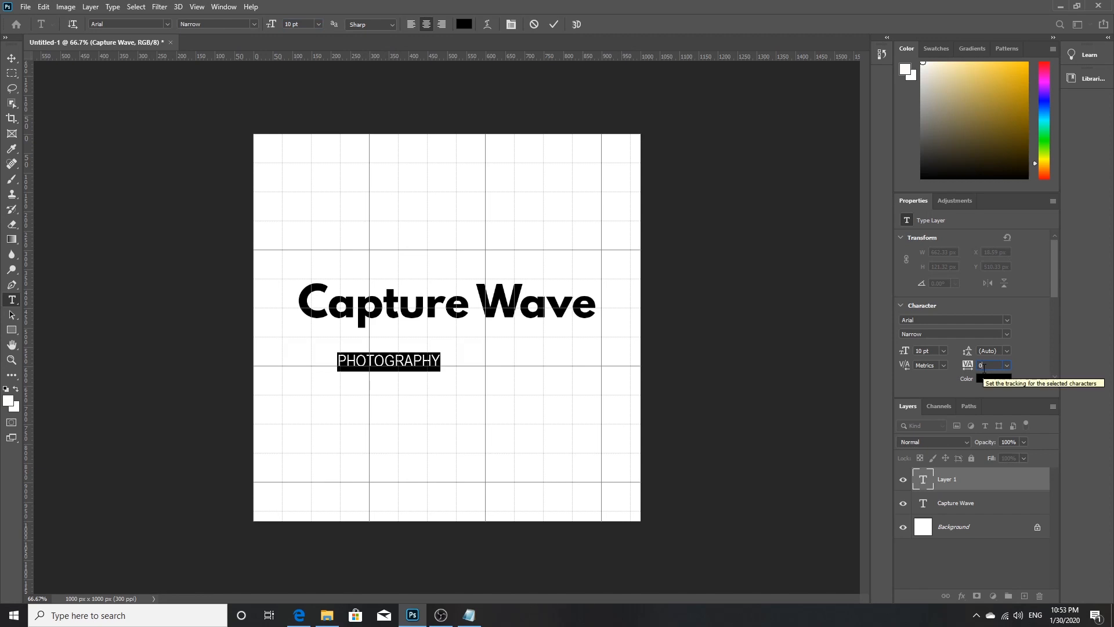
type("20")
key("BackSpace")
key("BackSpace")
type("1")
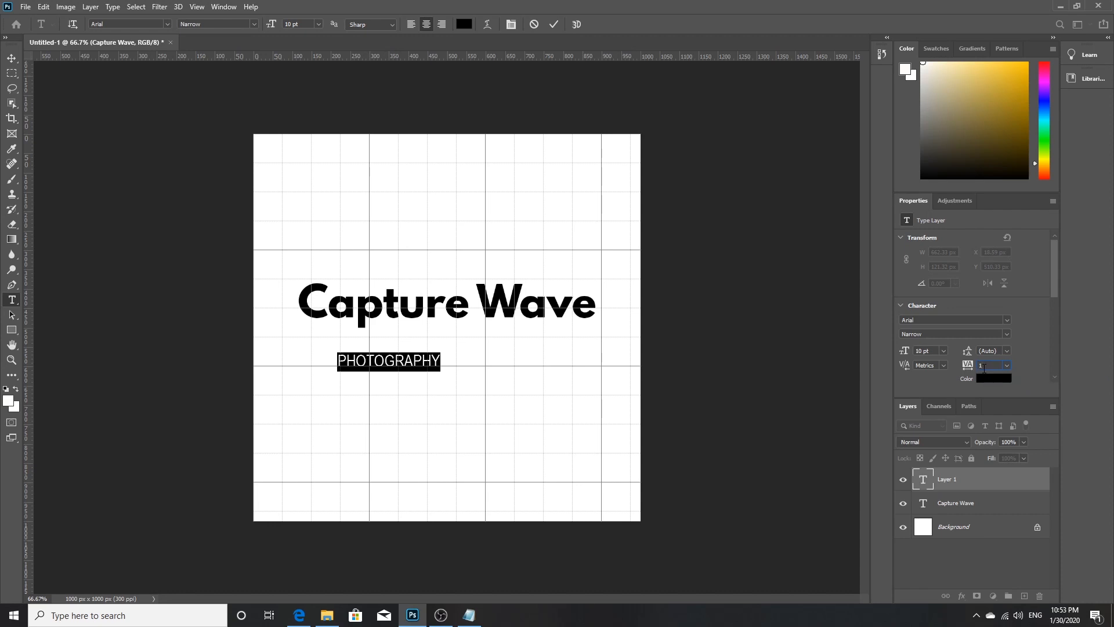
type("00")
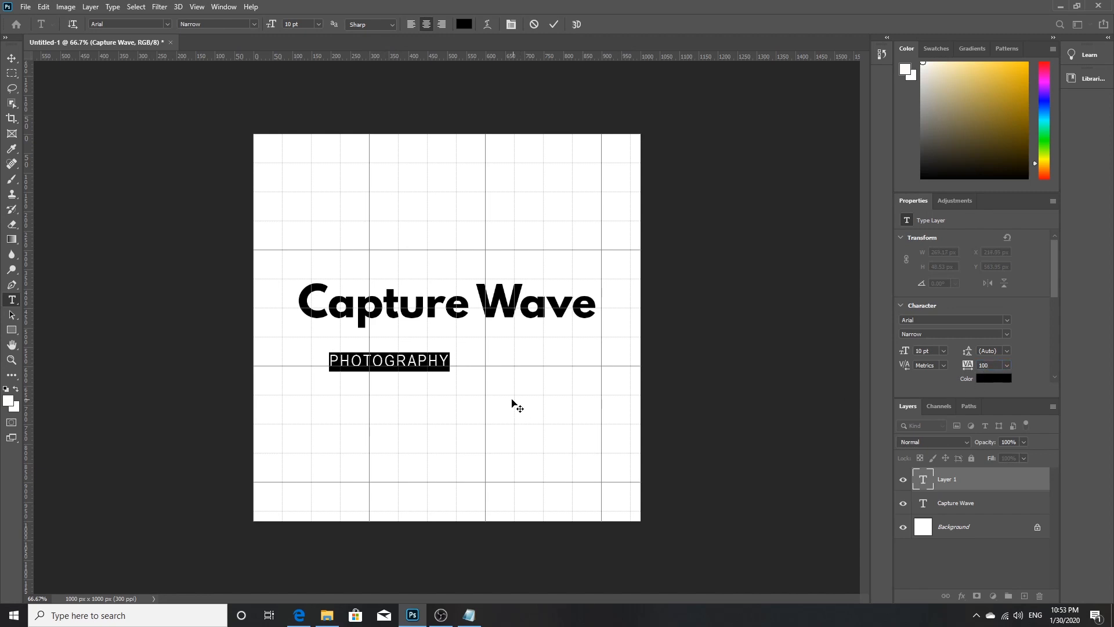
left_click_drag(434, 377, 508, 351)
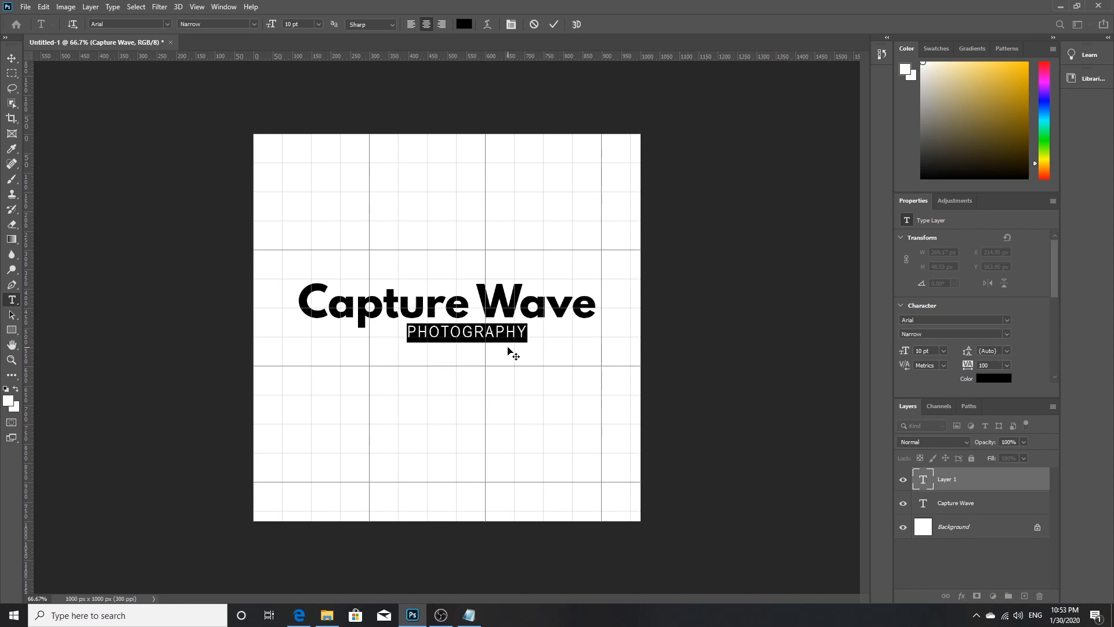
- Add the line "You can change the line spacing from the VA option on the right hand side" to the Notepad note, and minimize it
left_click(469, 615)
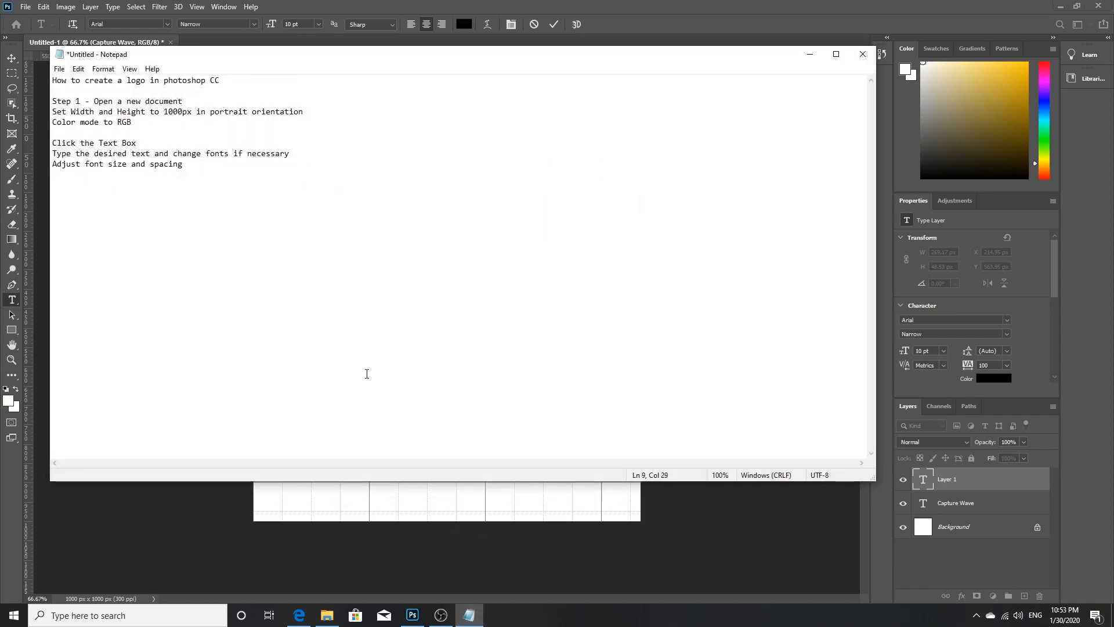
key("Return")
type("You can chan")
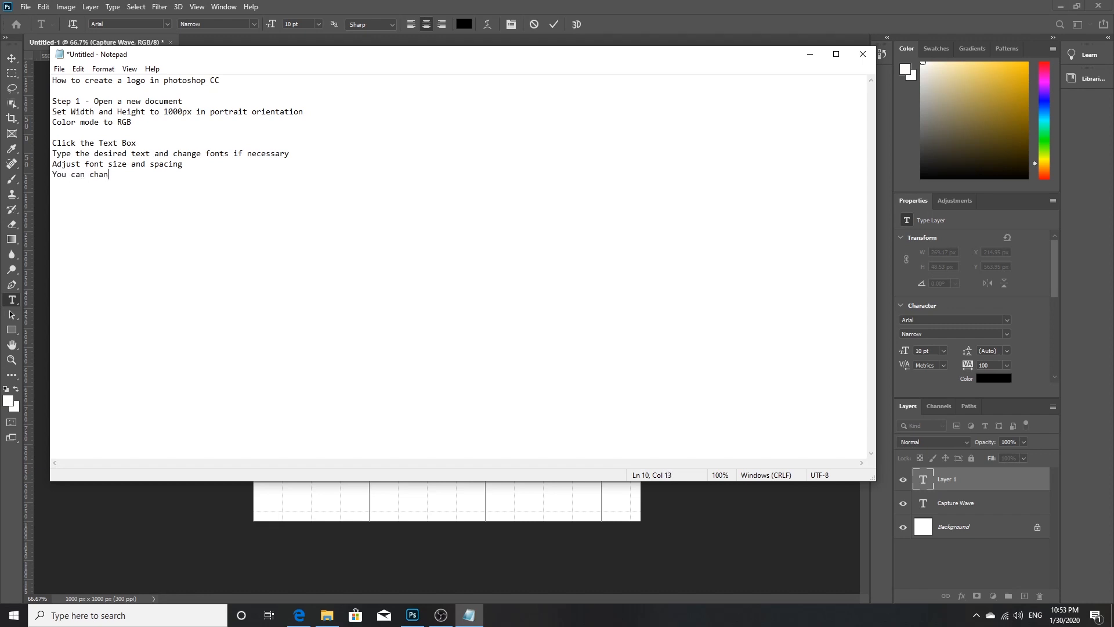
type("ge the line spacinf g from the VA op")
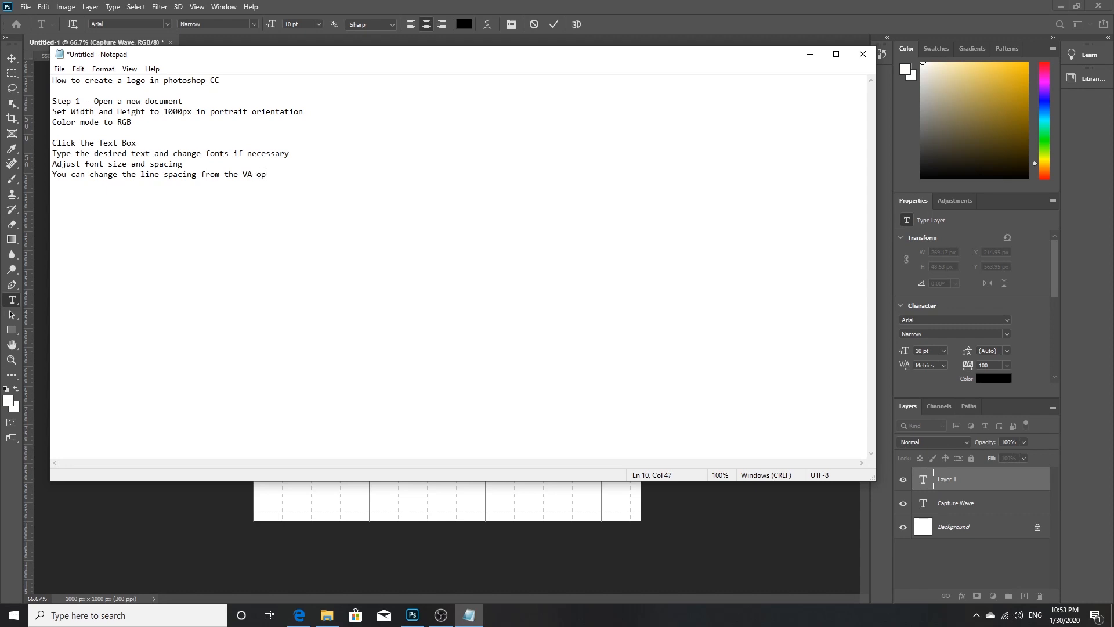
type("tion on the right hand side")
left_click(810, 54)
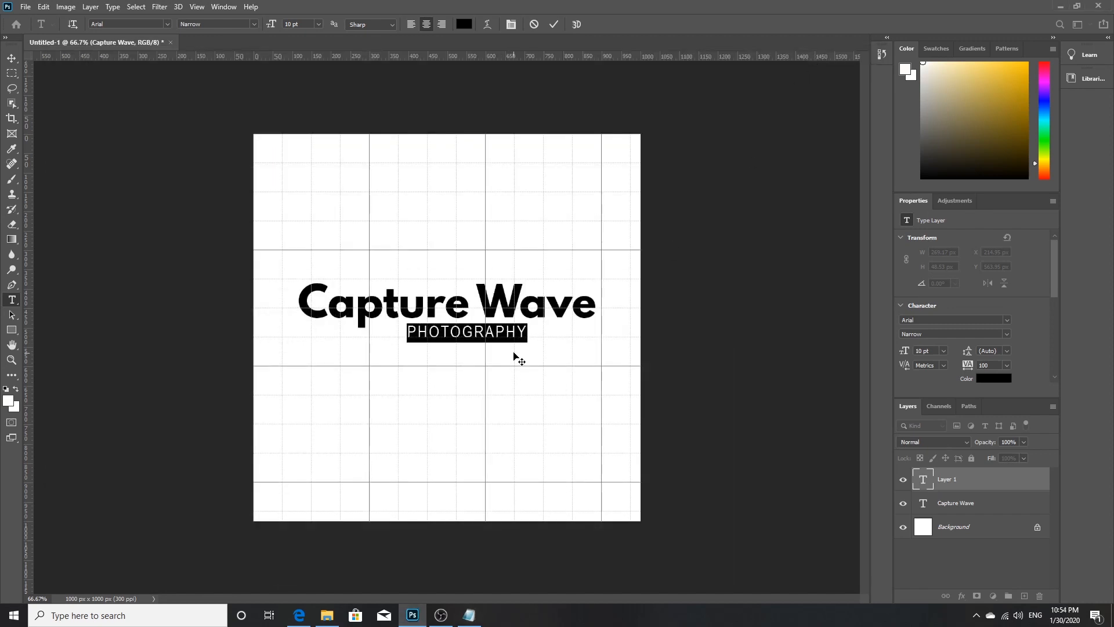
- Commit the "PHOTOGRAPHY" text just below "Capture Wave", at about X 397 px, Y 489 px
left_click_drag(521, 349, 522, 350)
key("ctrl+Return")
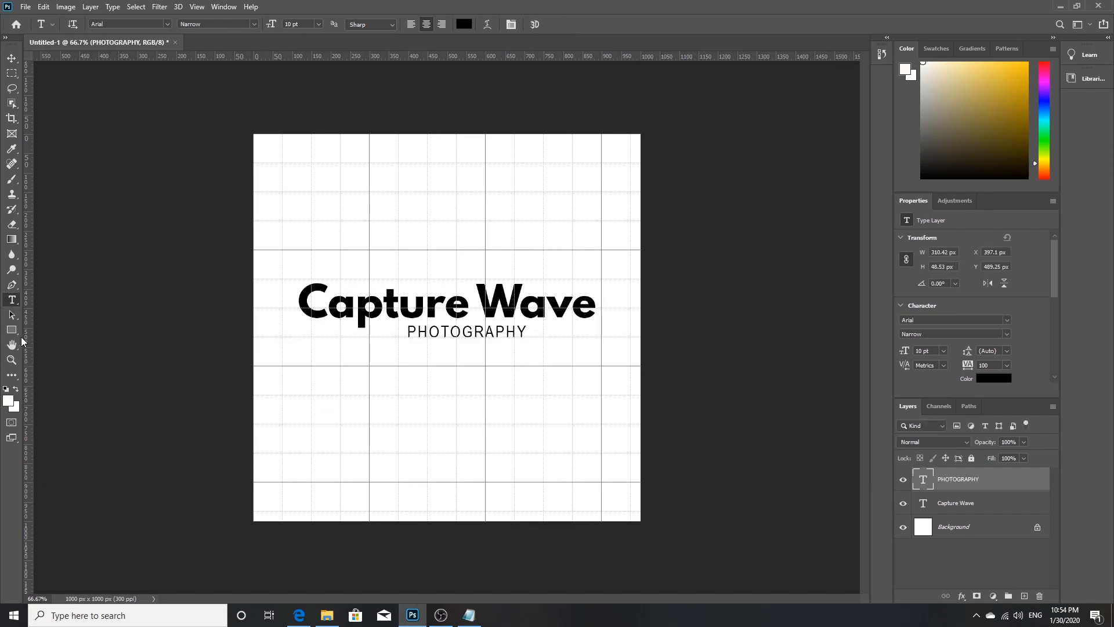
- Draw a rectangle about 122 x 23 px above the end of "Wave" and give it an orange stroke
left_click(10, 336)
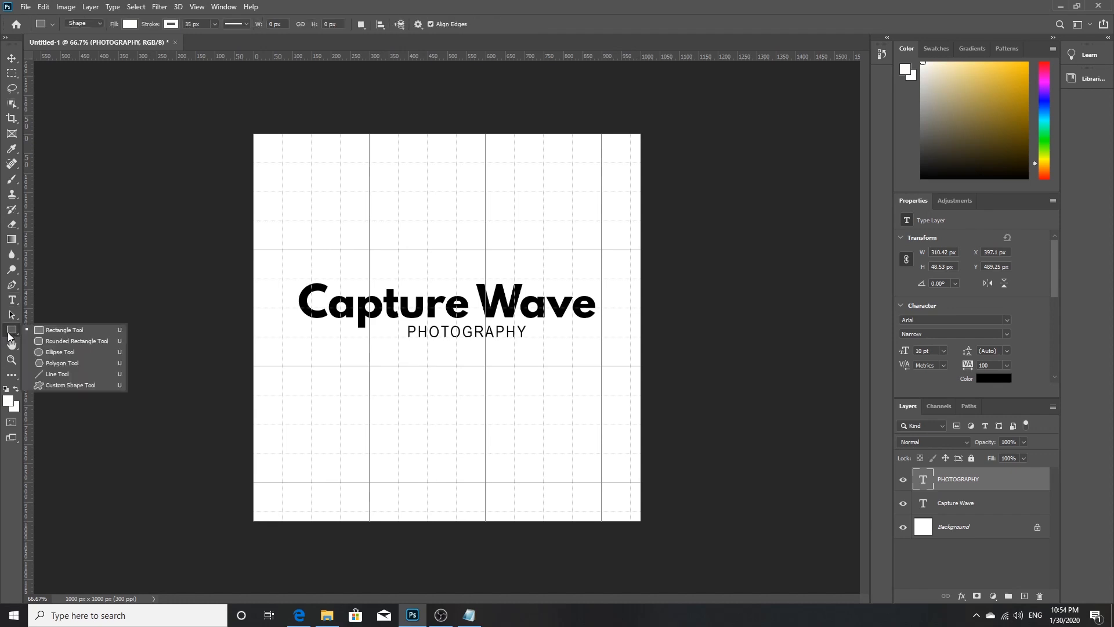
left_click(66, 332)
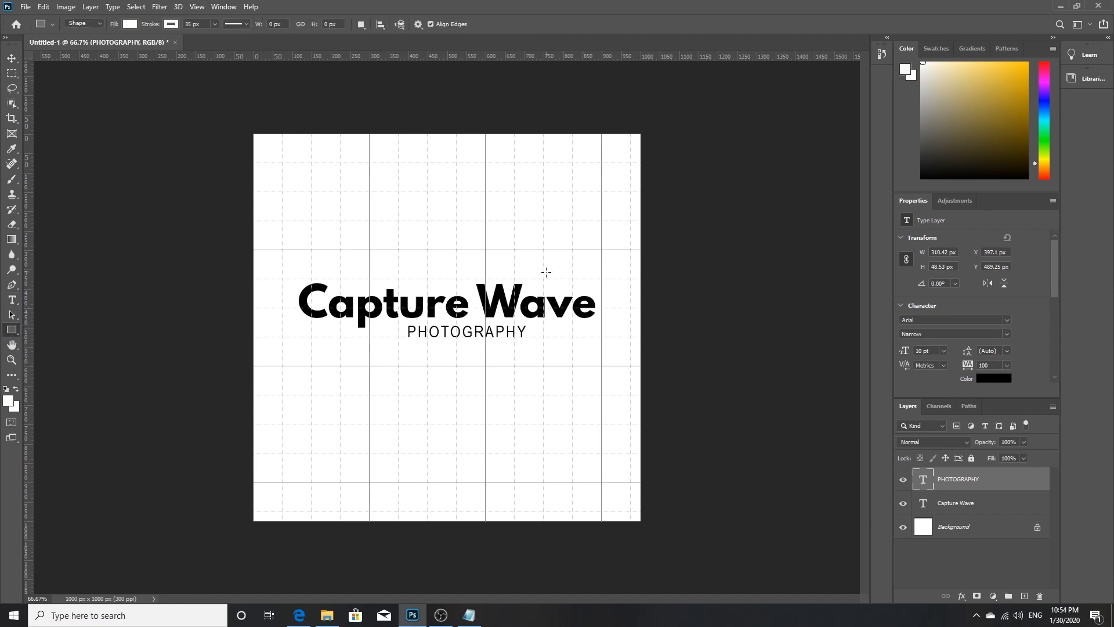
left_click_drag(544, 270, 591, 278)
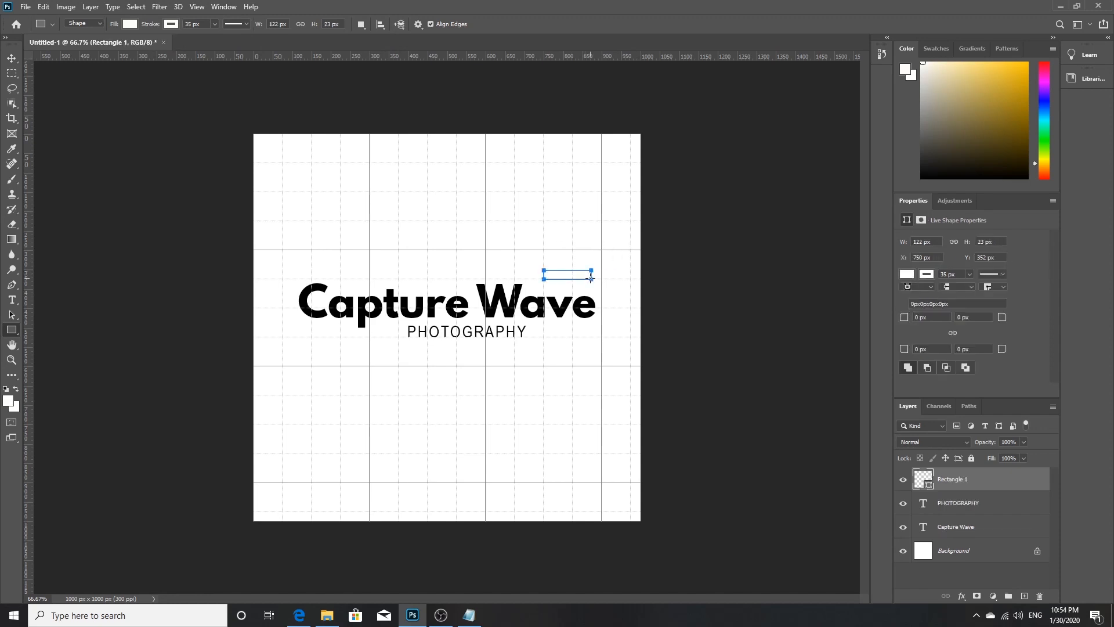
left_click(927, 274)
left_click(909, 333)
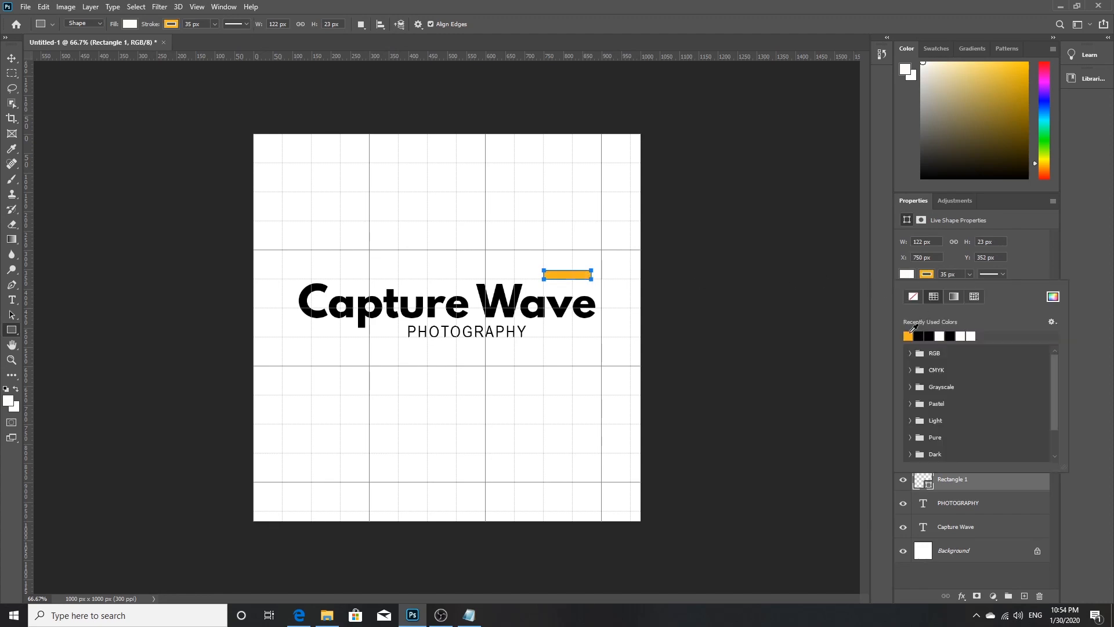
- Add the line "Add necessary shapes if applicable" to the Notepad note, and minimize it
left_click(479, 623)
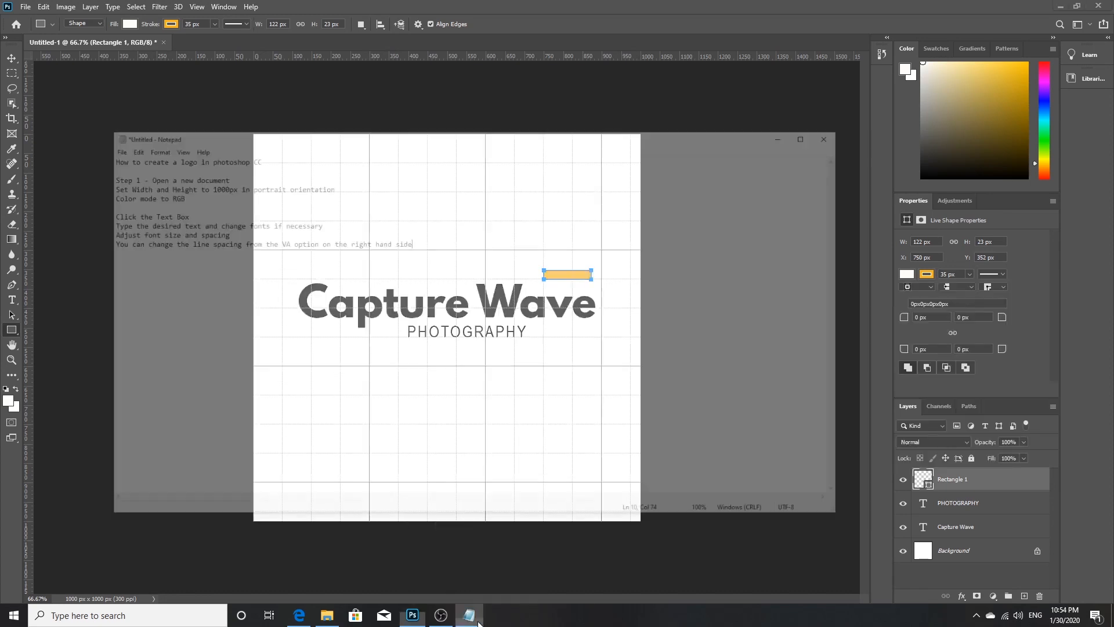
key("Return")
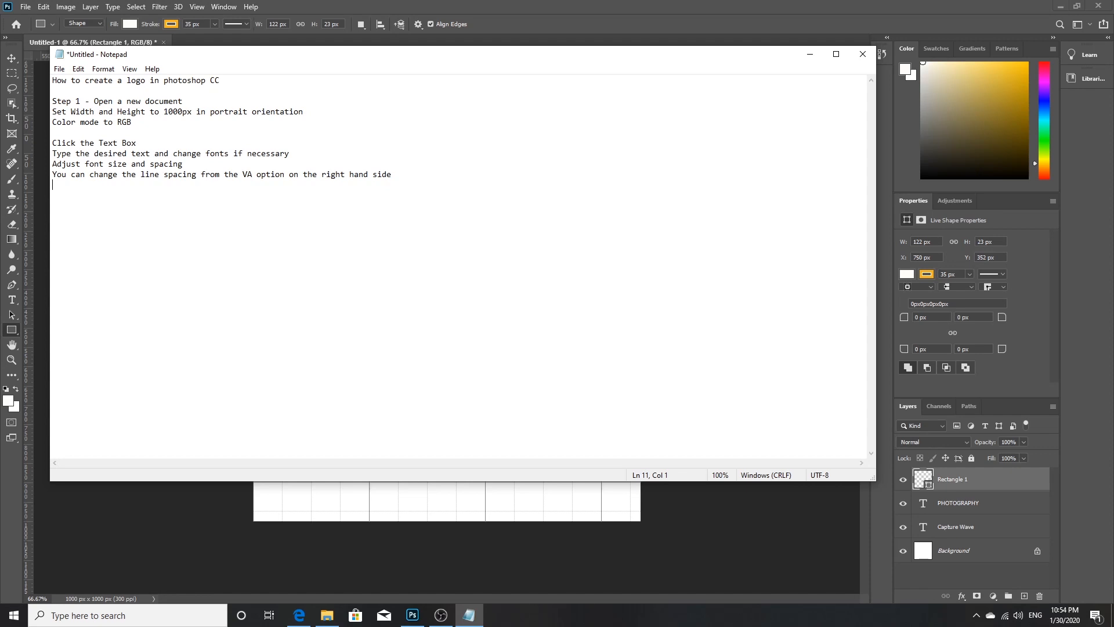
type("Add necessary shapes if applicab")
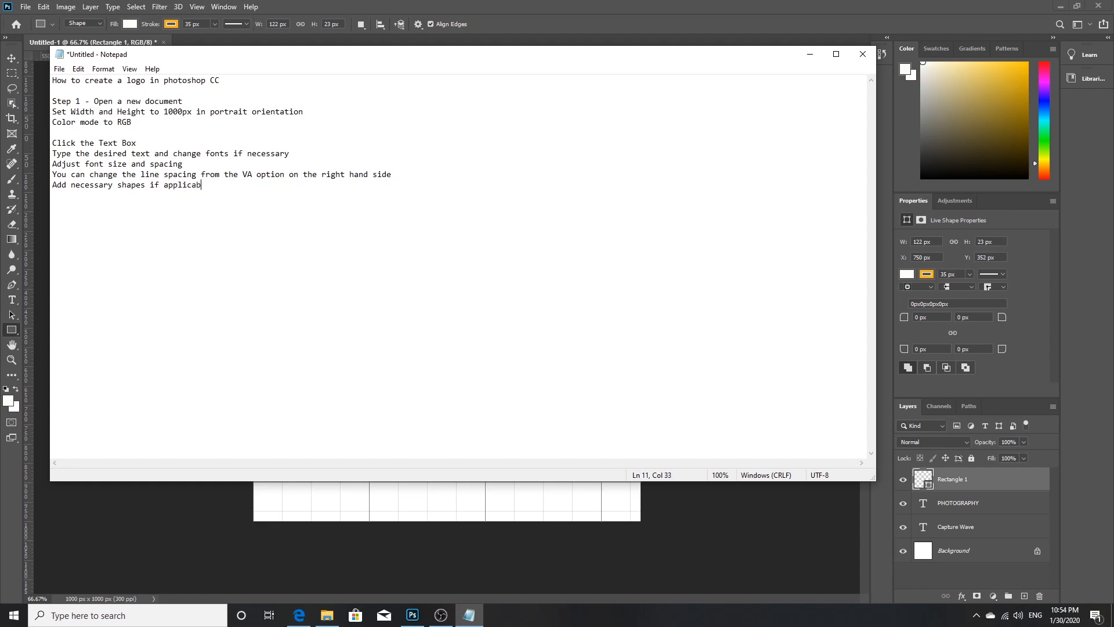
type("le")
left_click(809, 54)
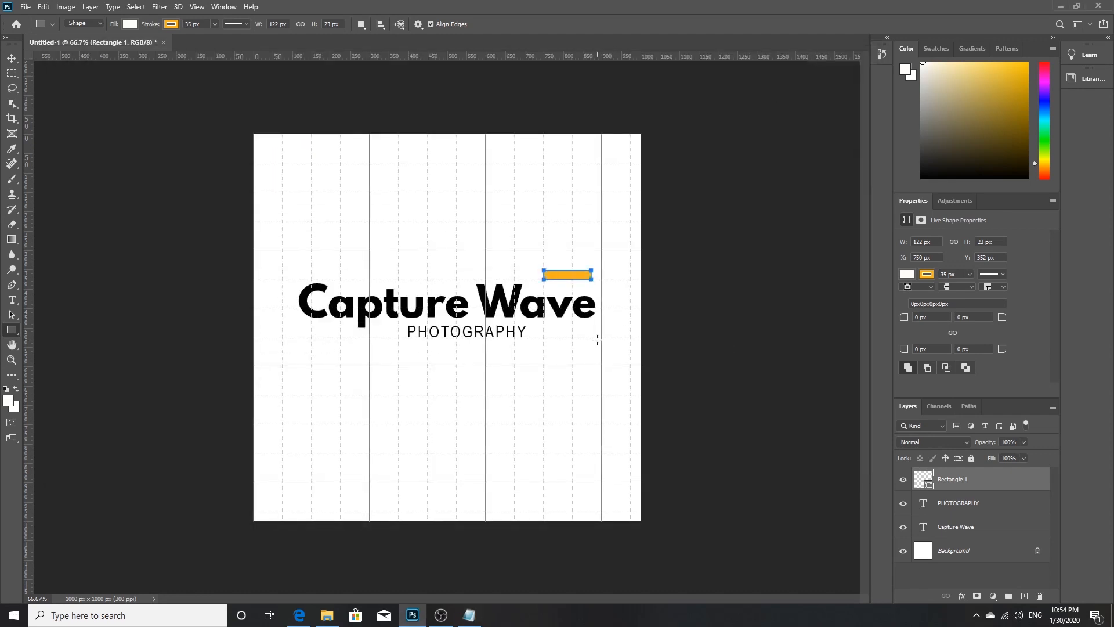
- Round the orange rectangle's top-right corner to 23 px and move it down closer to "Wave", at about Y 362 px
left_click(964, 319)
key("Return")
key("Return")
left_click(11, 59)
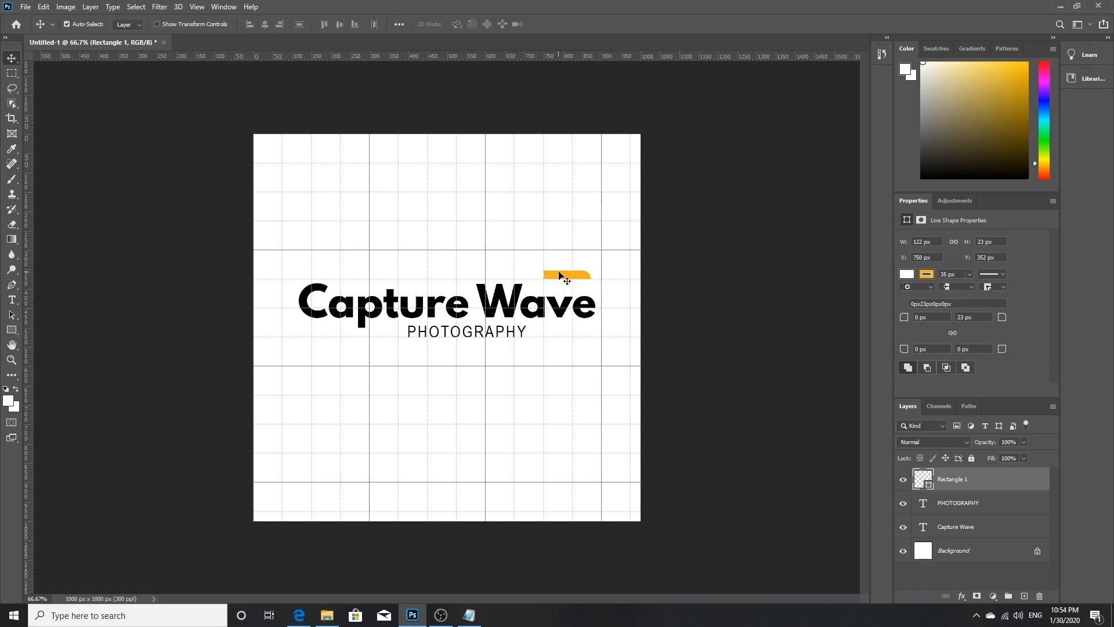
left_click_drag(559, 271, 561, 280)
- Add the line "Align them all together" to the Notepad note, and minimize it
left_click(470, 615)
key("Return")
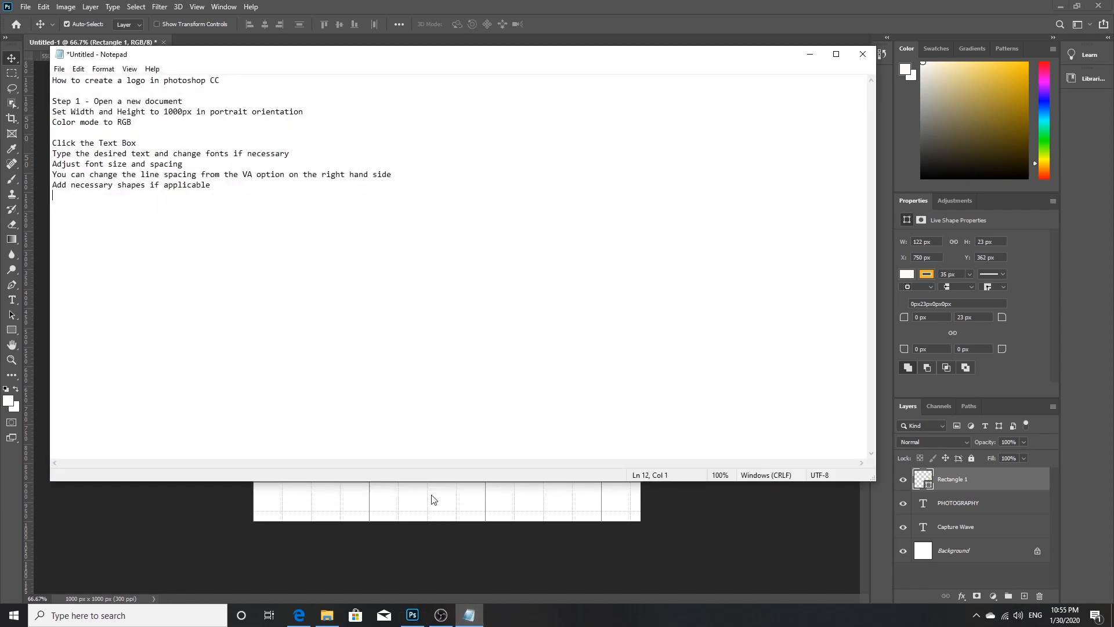
type("Align them ac")
key("BackSpace")
key("BackSpace")
key("BackSpace")
key("BackSpace")
type("m all togther")
key("BackSpace")
key("BackSpace")
key("BackSpace")
type("rther")
key("BackSpace")
key("BackSpace")
key("BackSpace")
key("BackSpace")
key("BackSpace")
type("ether")
left_click(810, 54)
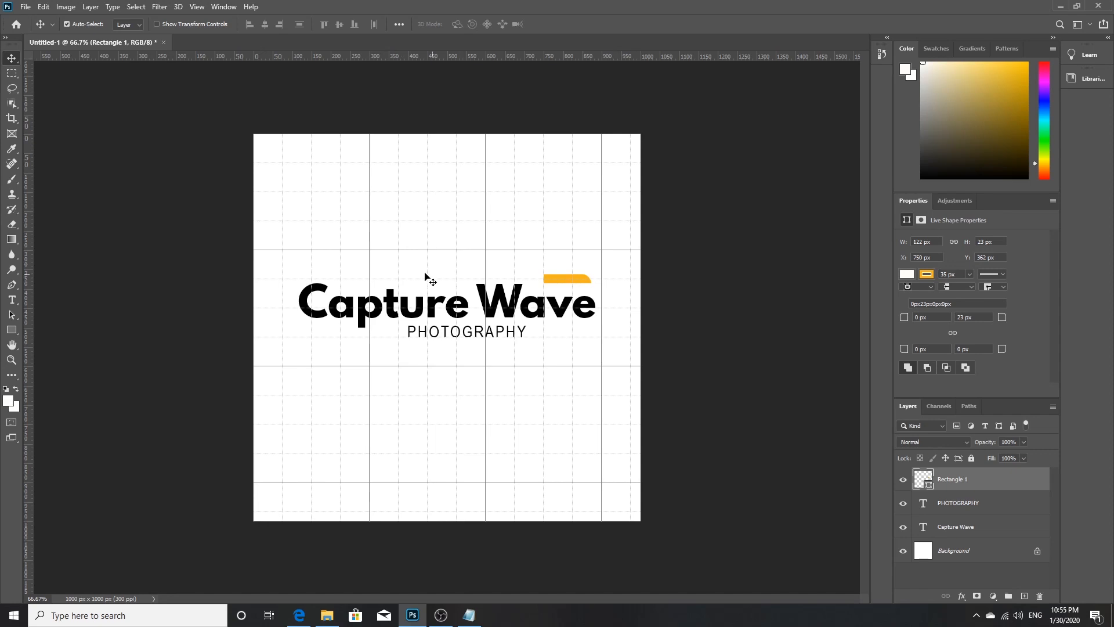
- Open the file commands for the logo document
left_click(25, 8)
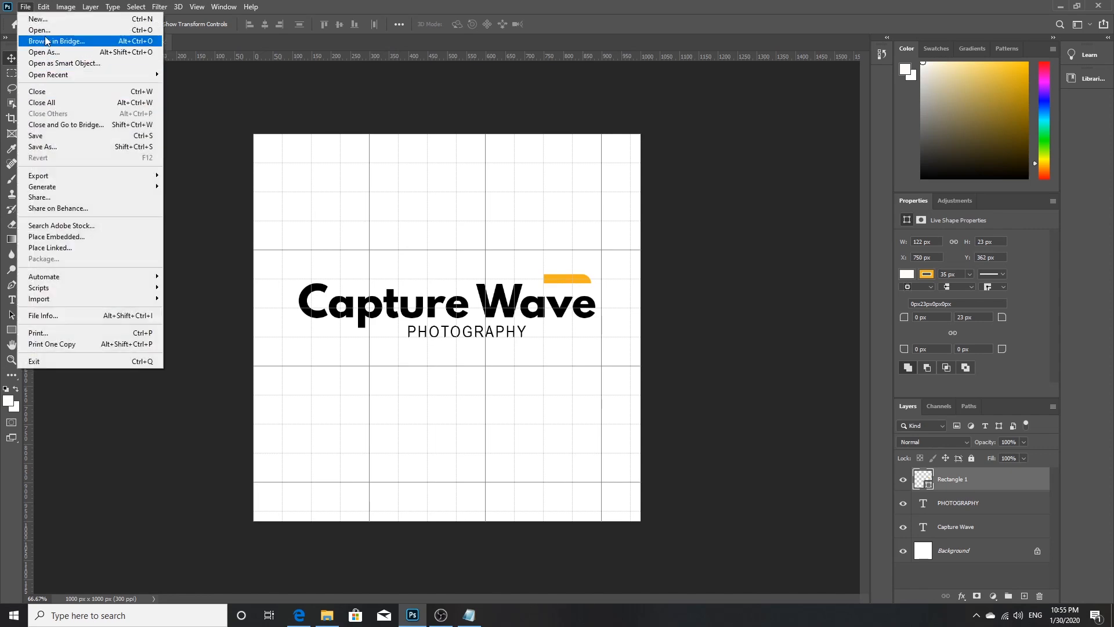